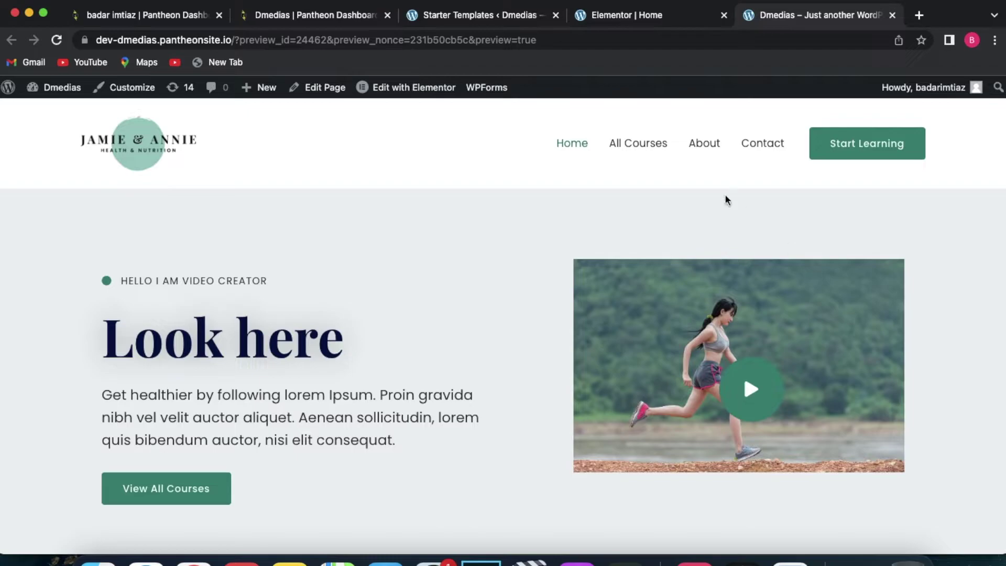
Look through the sample website's home page, from the hero section down to the features and benefits.
scroll(669, 184, down, 5)
scroll(668, 183, down, 15)
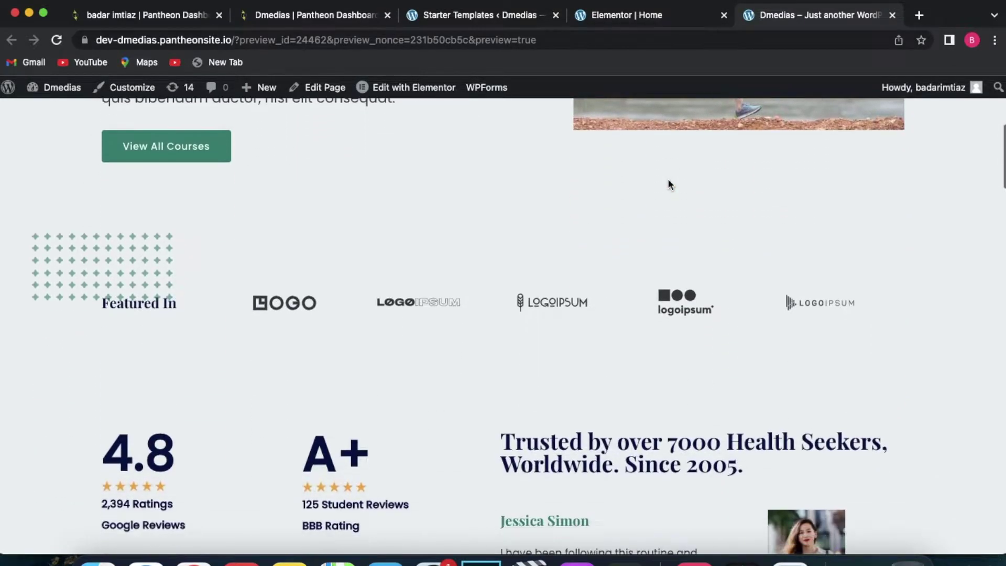
scroll(668, 184, down, 6)
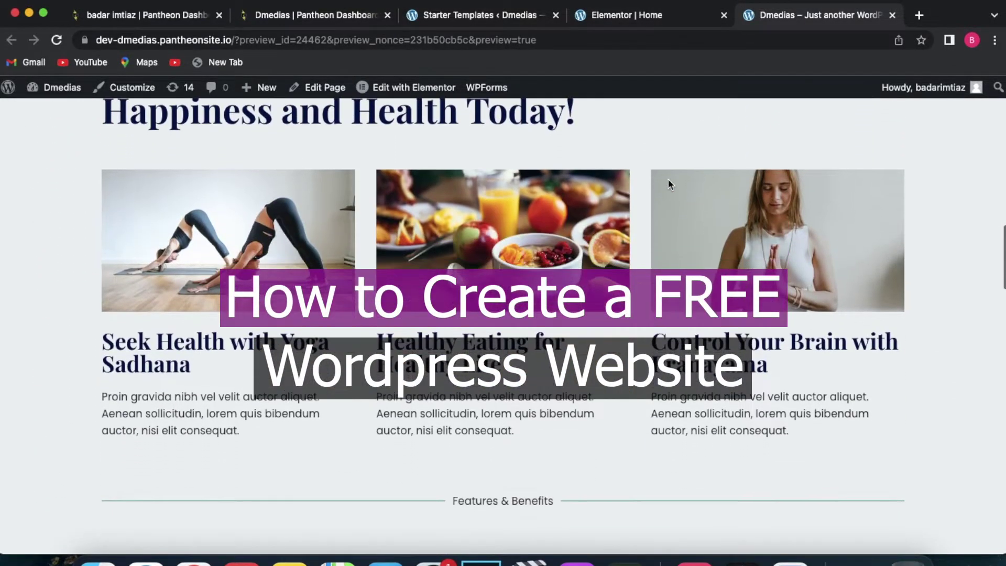
scroll(668, 184, down, 13)
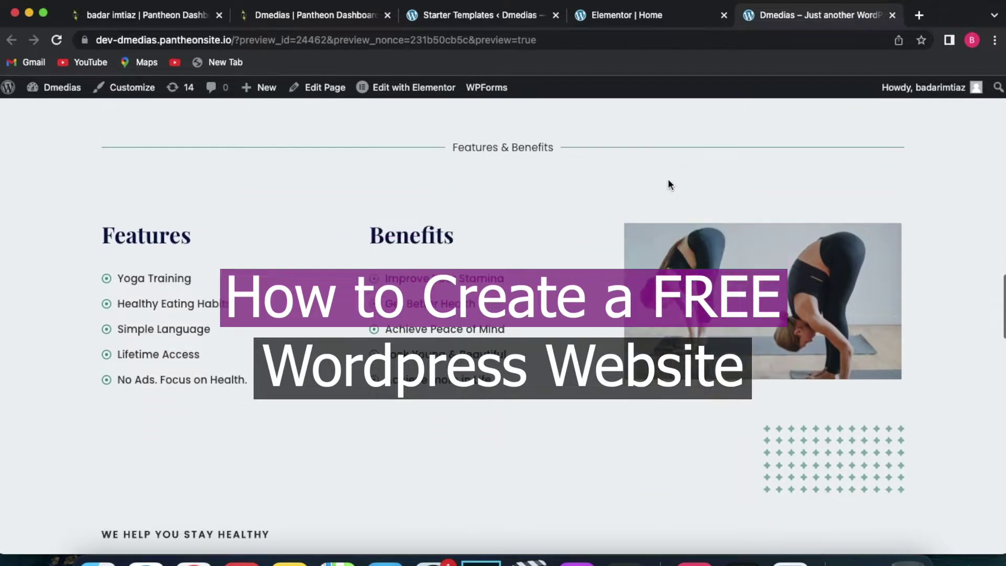
scroll(669, 180, up, 20)
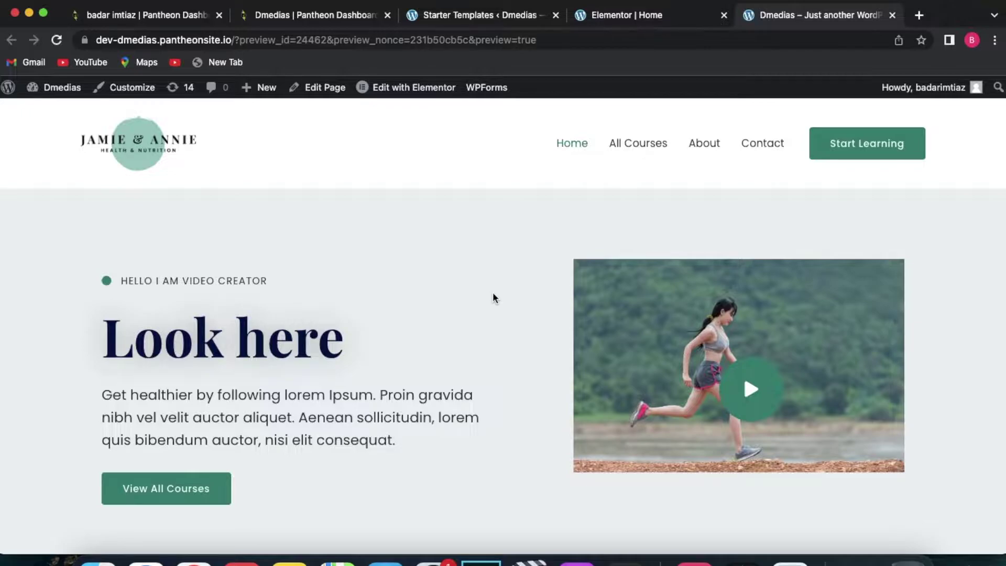
scroll(493, 294, down, 5)
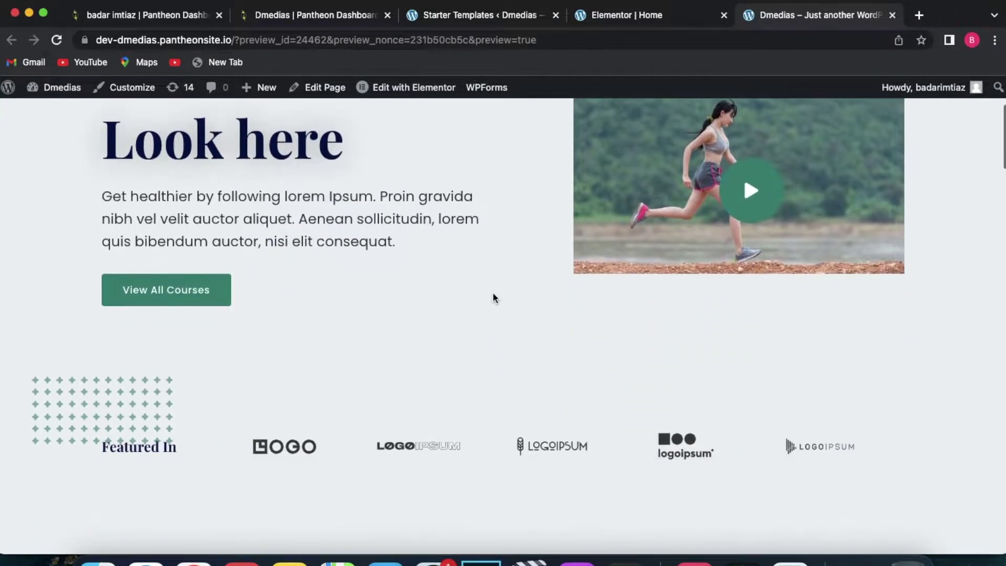
scroll(493, 294, down, 2)
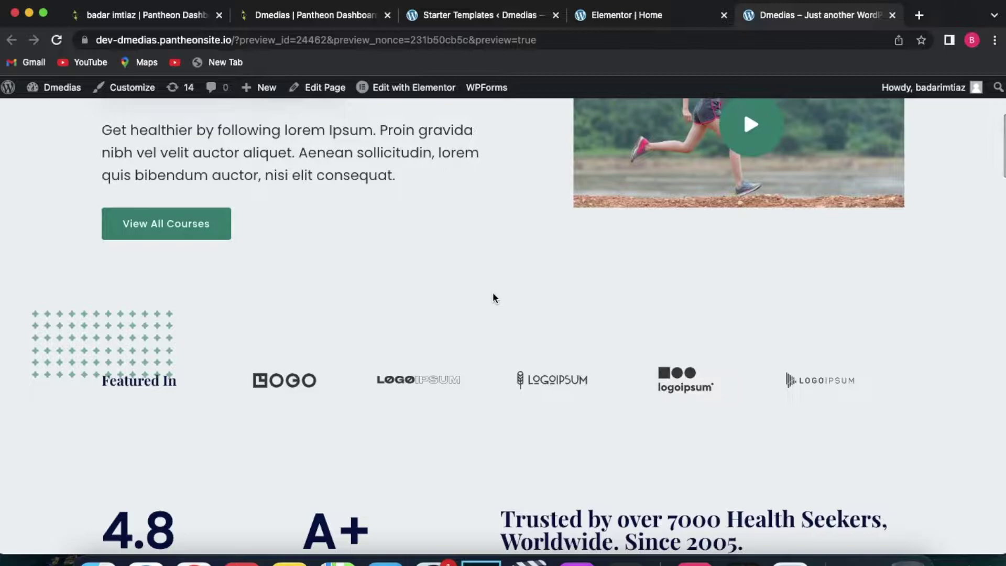
scroll(494, 295, down, 5)
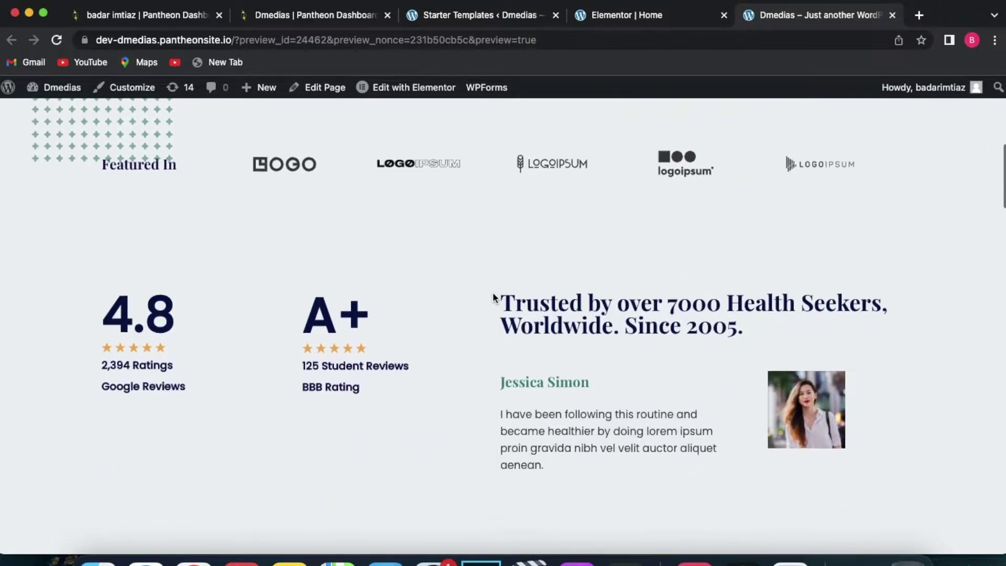
scroll(493, 297, down, 4)
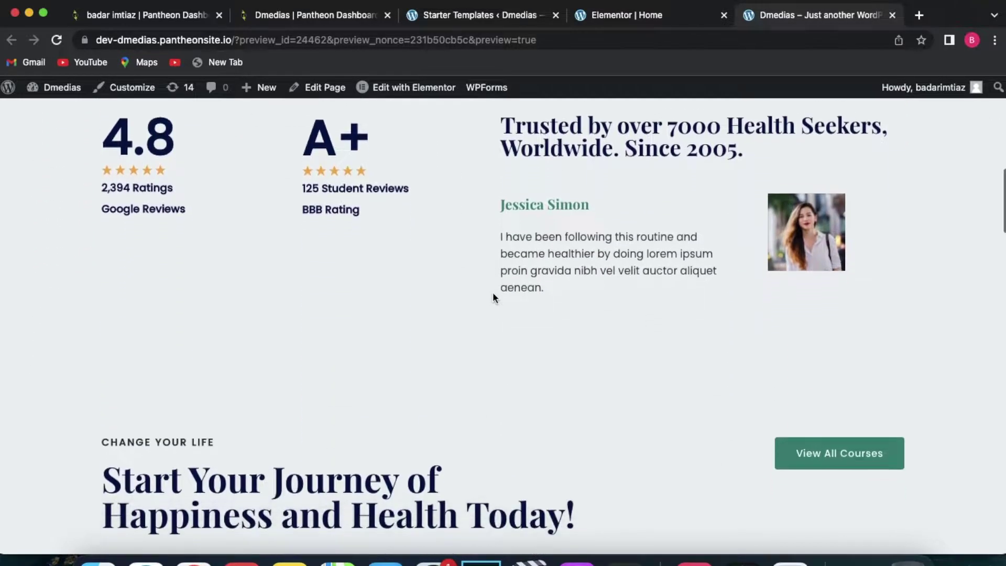
scroll(493, 297, down, 1)
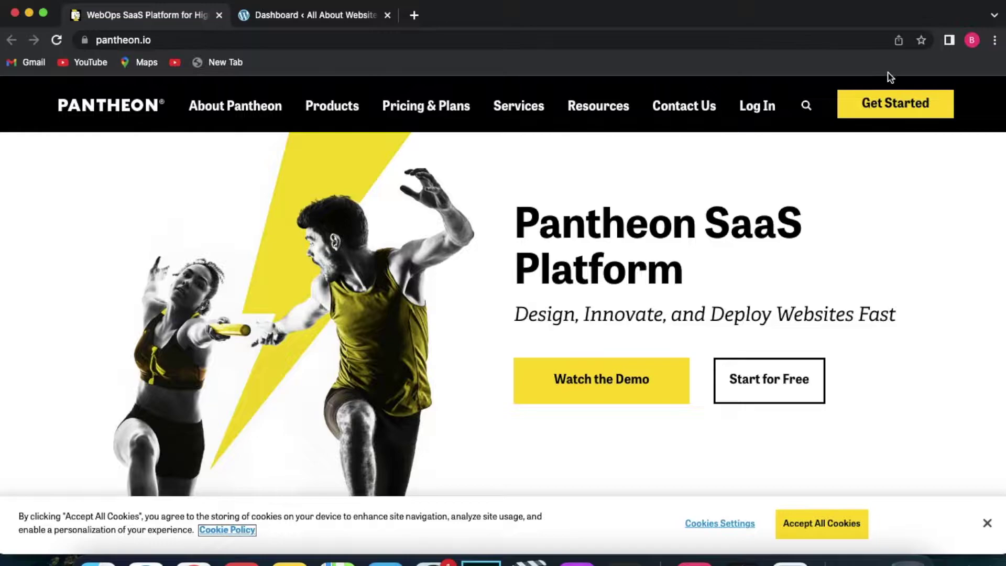
Open Pantheon's free account registration page and sign in with Google.
click(892, 111)
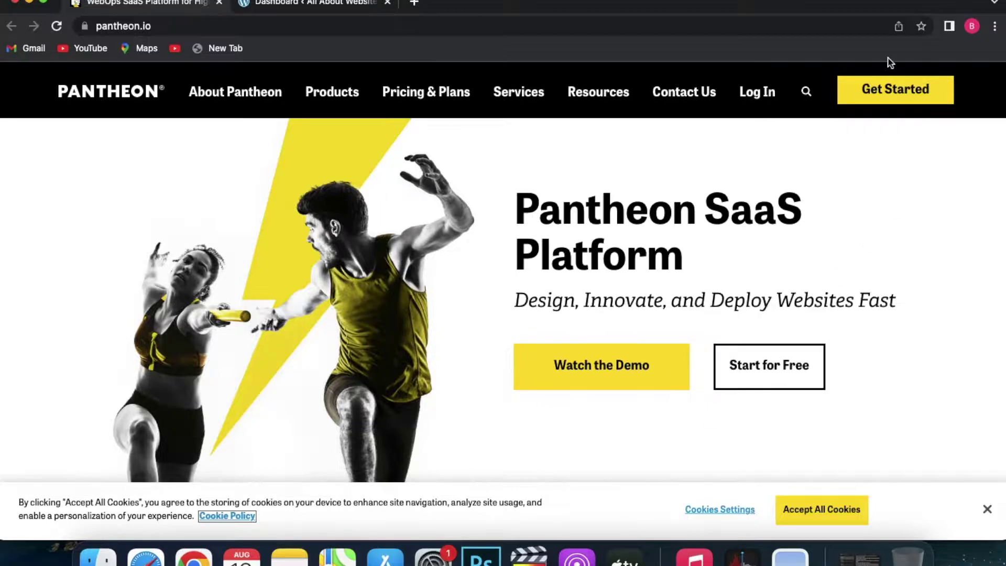
click(892, 97)
click(891, 97)
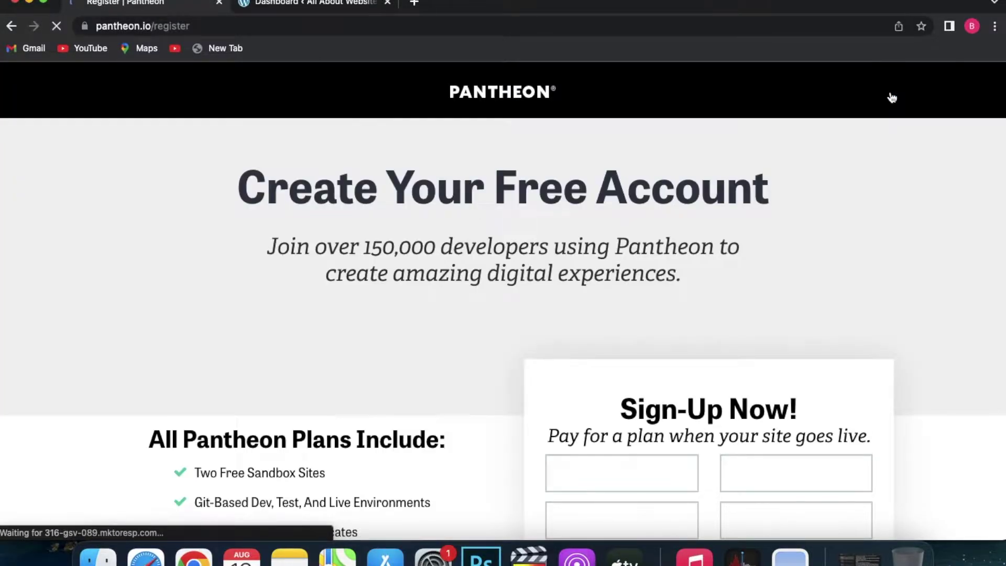
scroll(780, 298, down, 5)
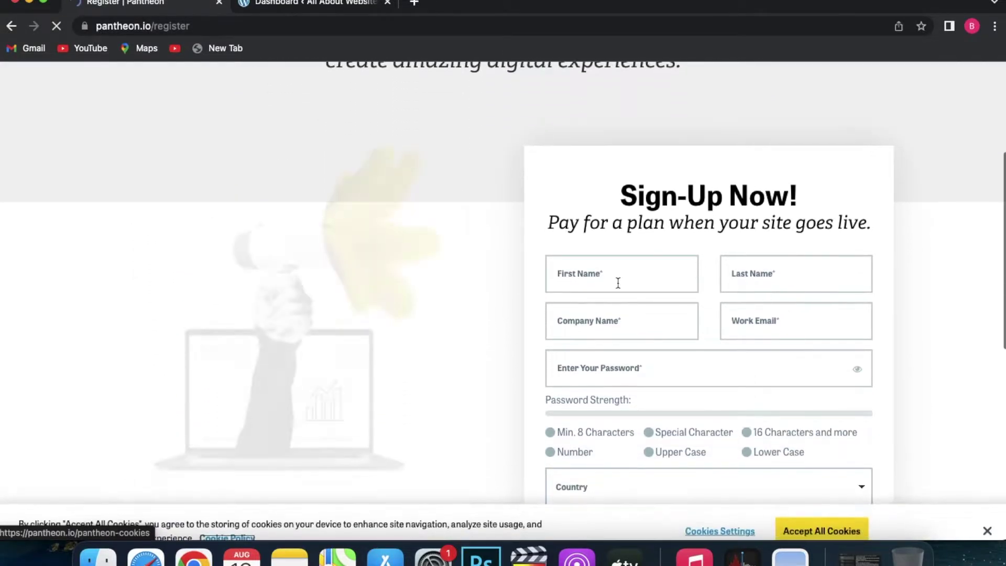
scroll(781, 304, down, 2)
scroll(781, 306, down, 4)
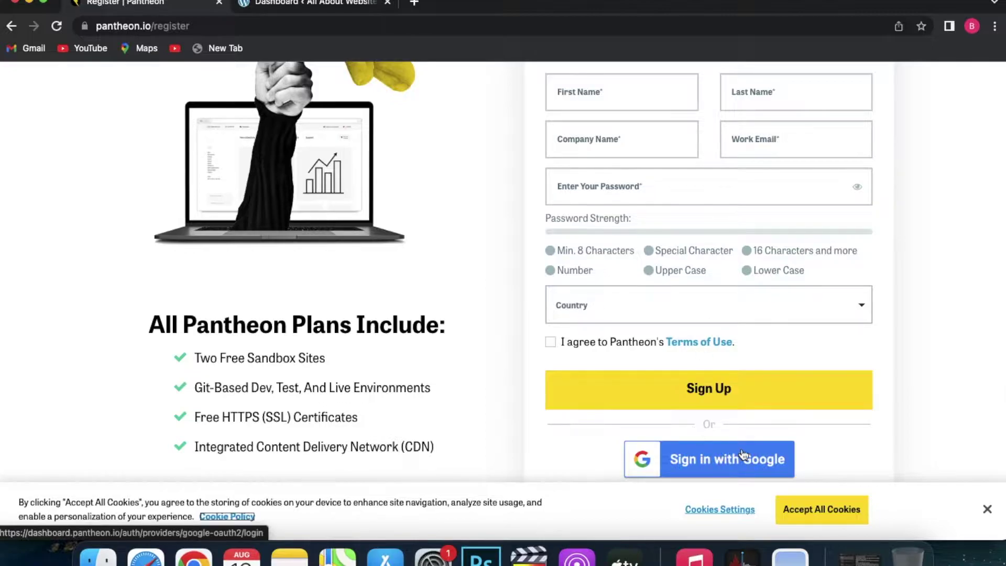
scroll(761, 456, down, 2)
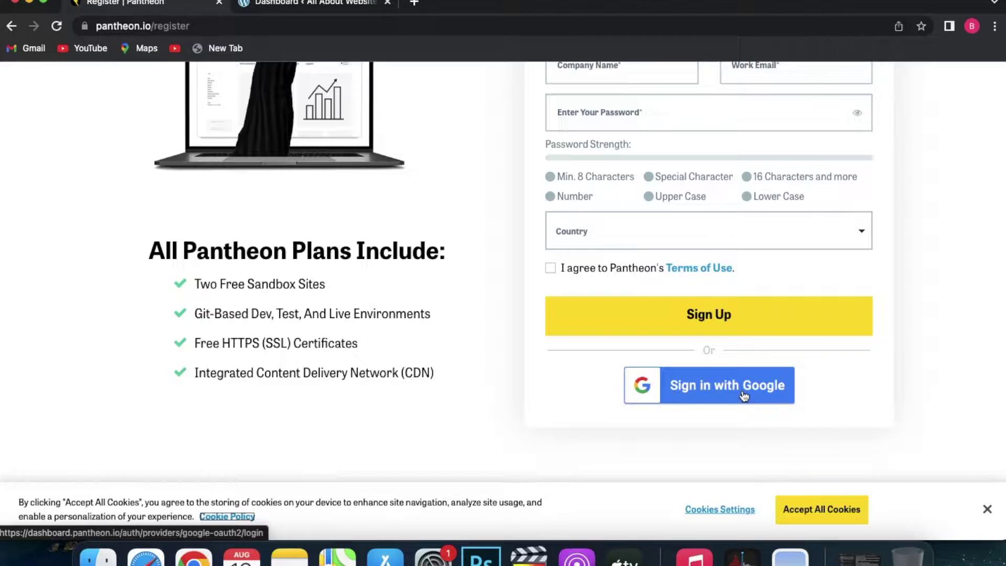
click(744, 396)
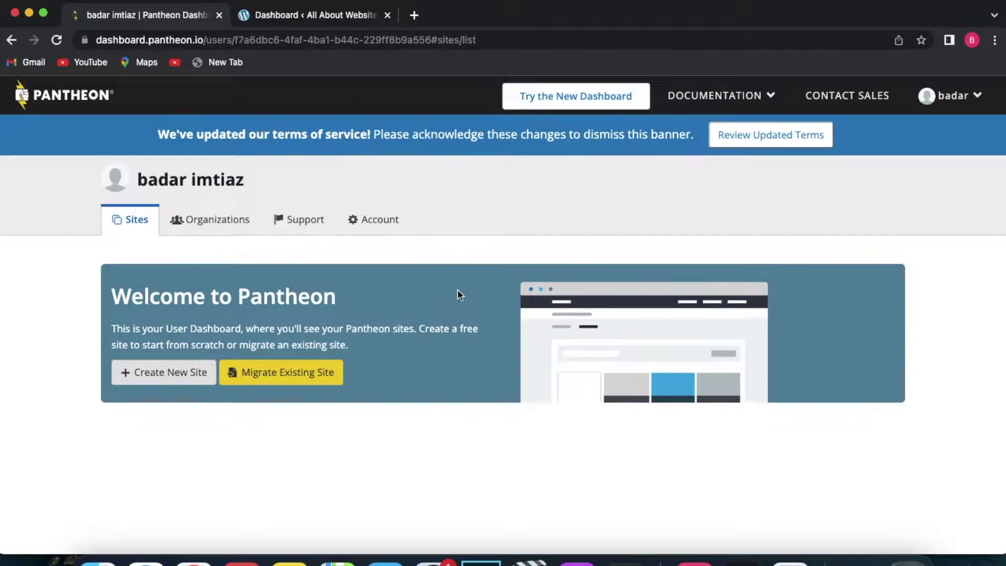
Create a new Pantheon site named Dmedias in the United States region.
click(155, 372)
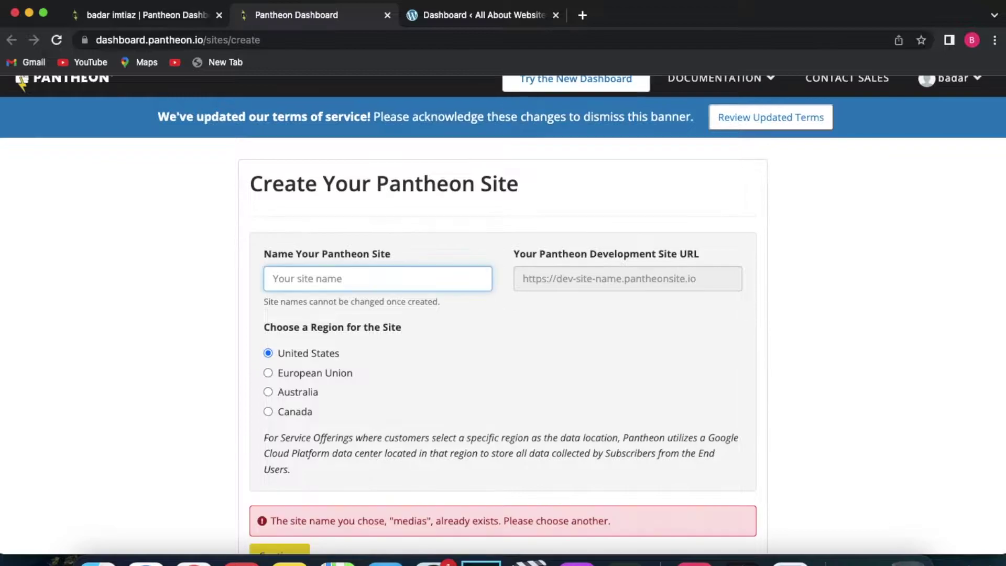
text(Dme)
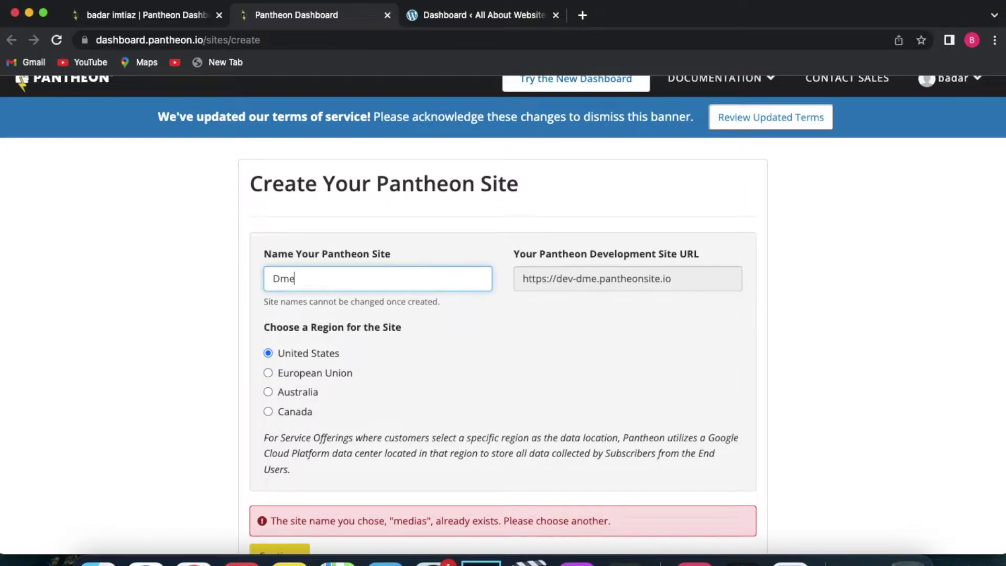
text(dias)
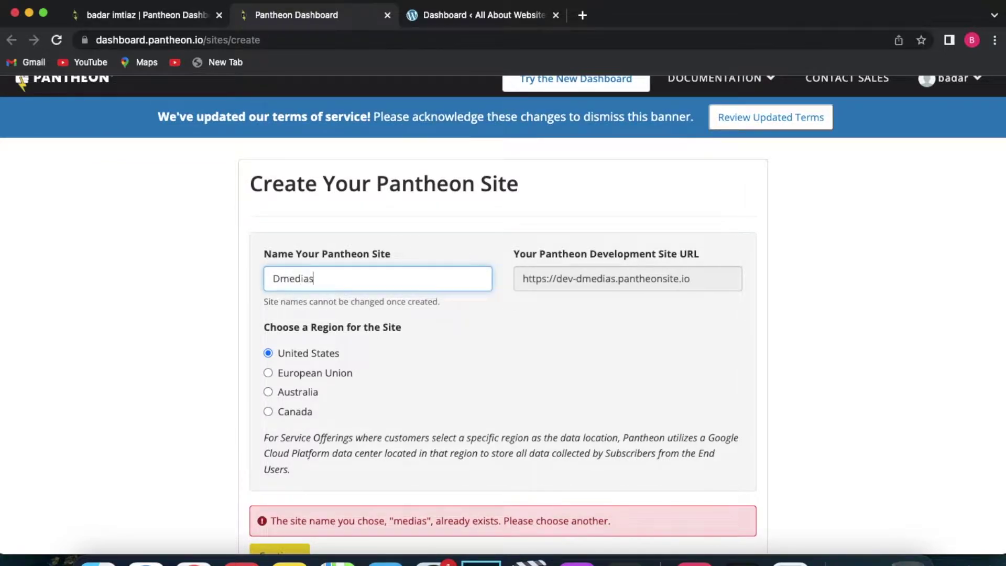
scroll(274, 449, down, 2)
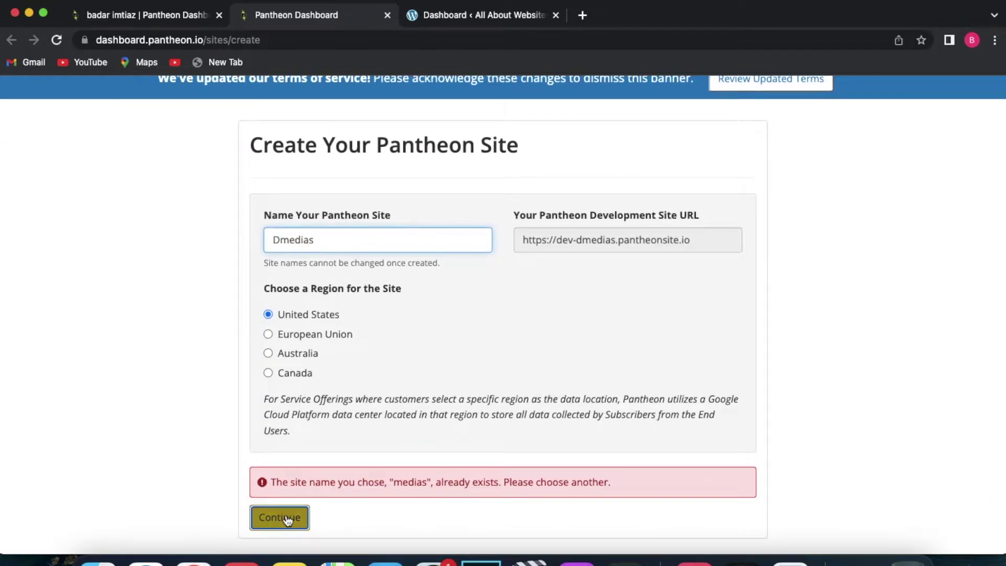
click(291, 519)
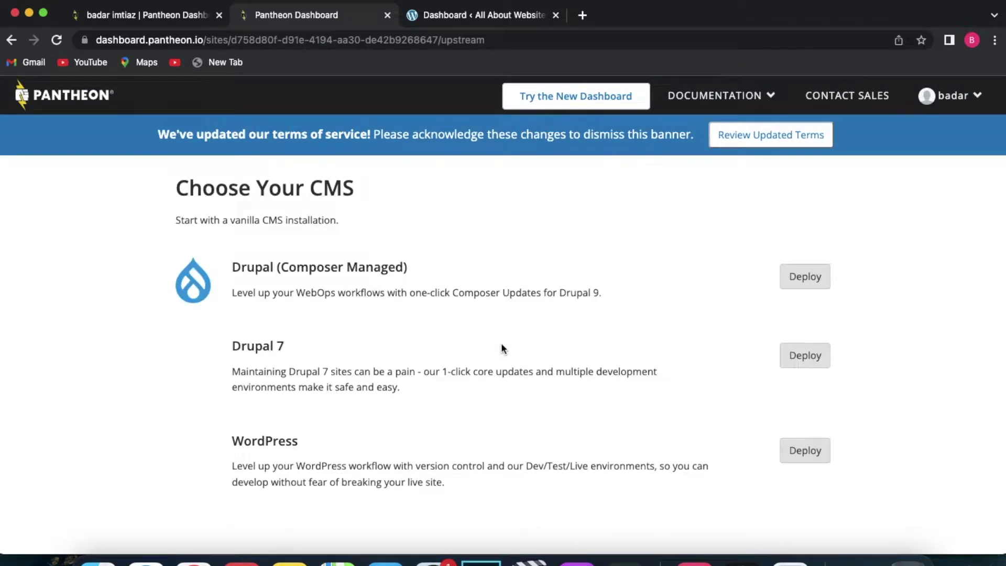
Deploy WordPress as the new site's CMS and open its Pantheon site dashboard.
click(807, 461)
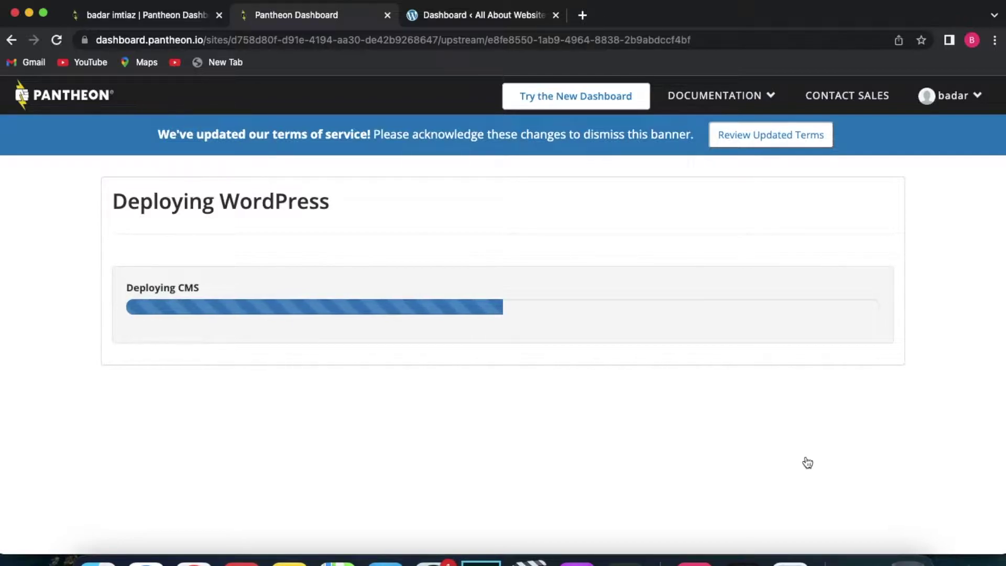
click(264, 342)
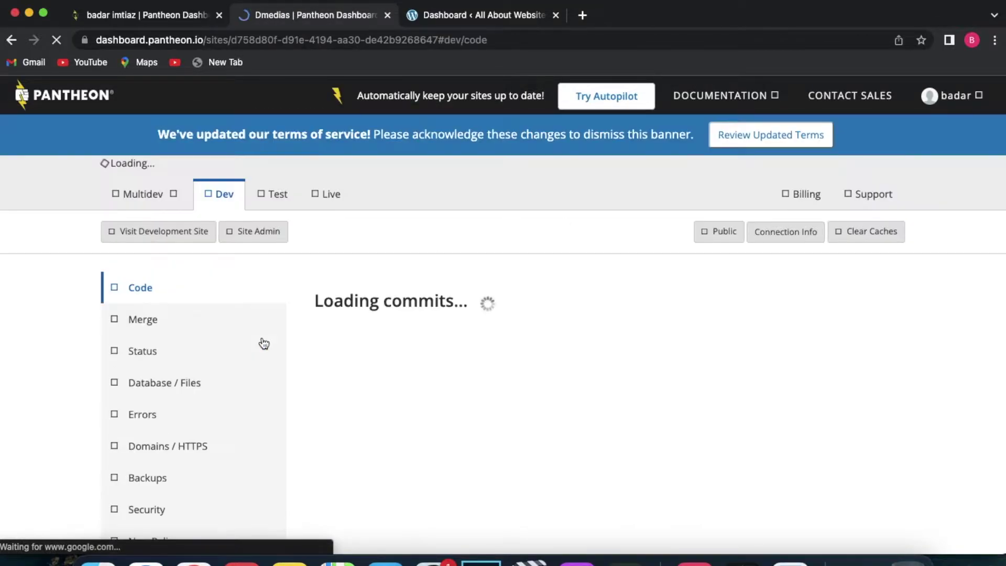
Visit the development site and continue its WordPress installation in English (United States).
scroll(482, 417, down, 2)
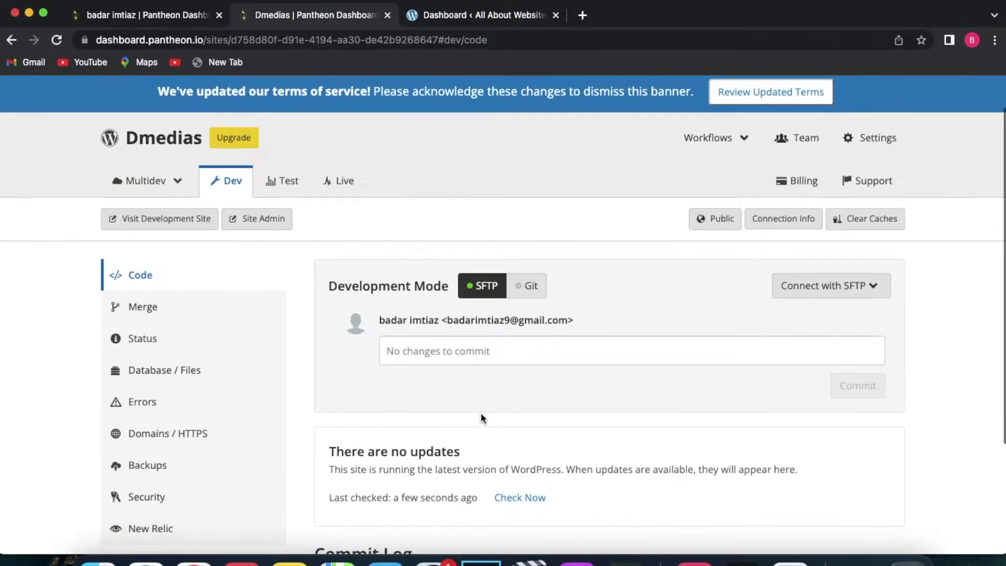
scroll(482, 417, down, 3)
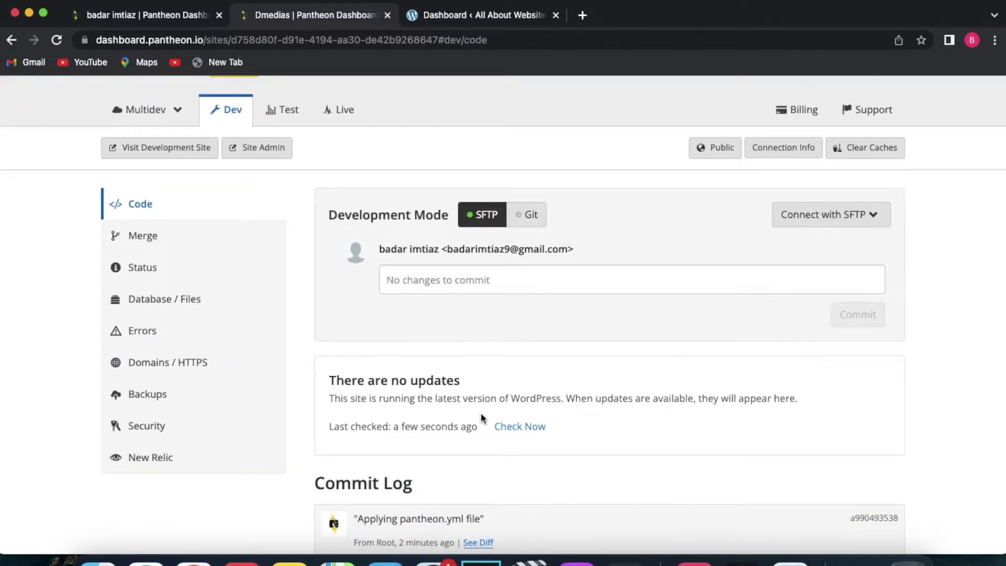
scroll(209, 206, up, 1)
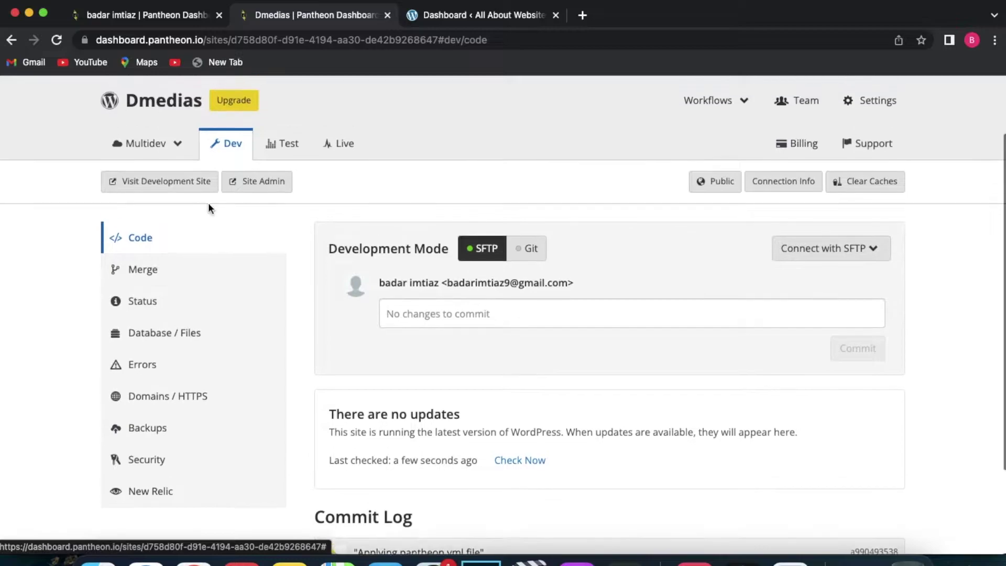
click(175, 188)
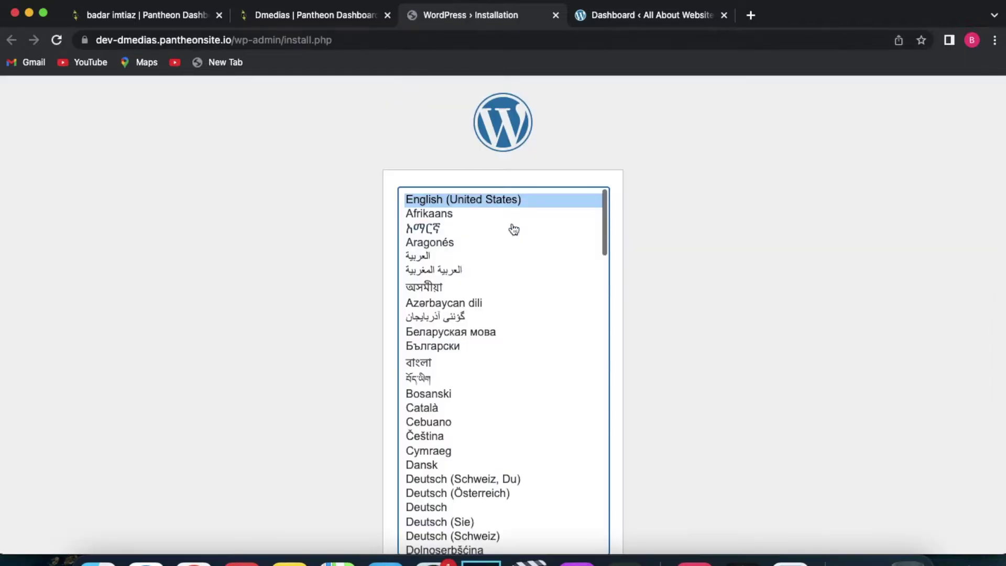
scroll(732, 335, down, 2)
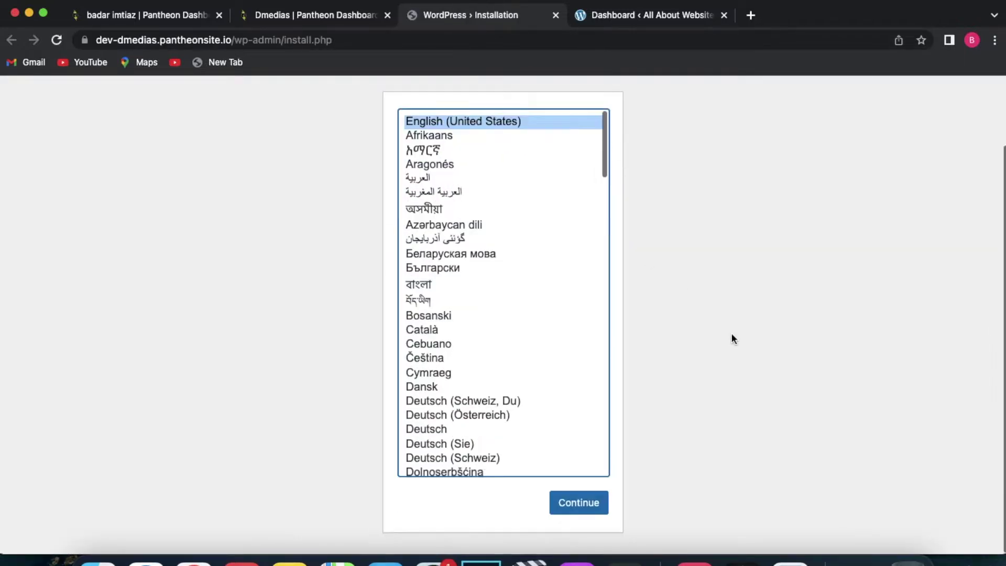
click(590, 506)
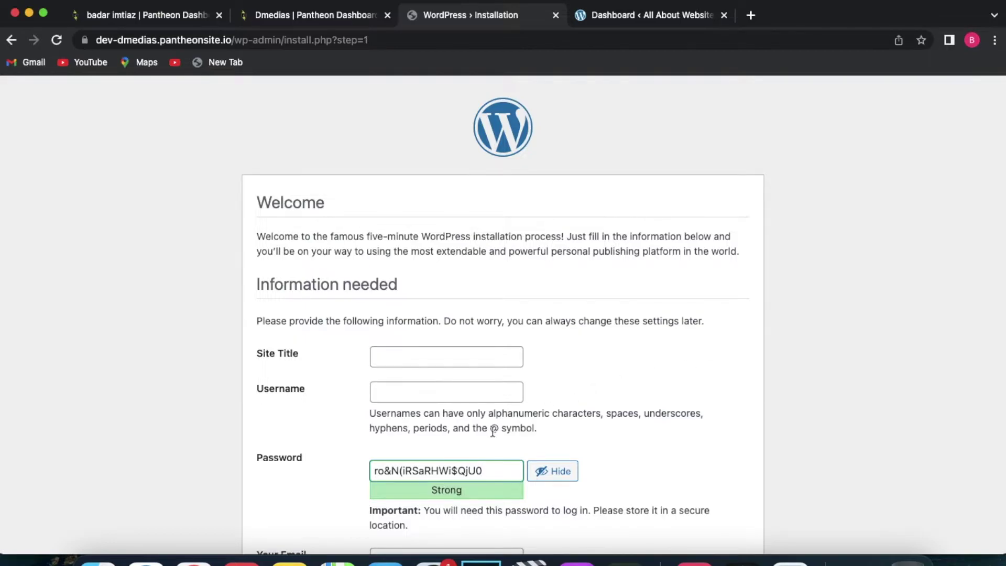
Review the site title, username, password, email and search engine visibility fields of the WordPress installation form.
scroll(493, 430, down, 5)
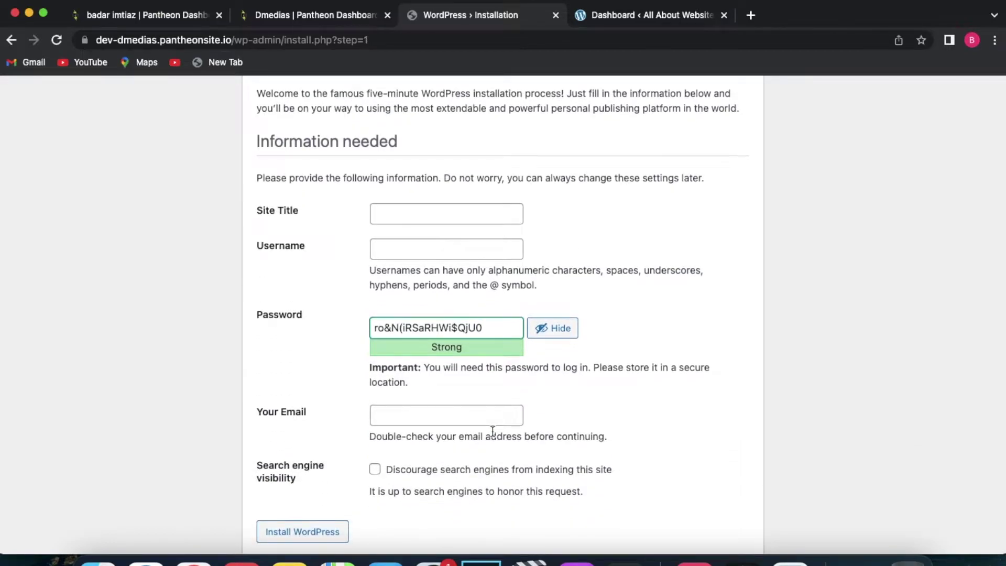
scroll(493, 431, down, 1)
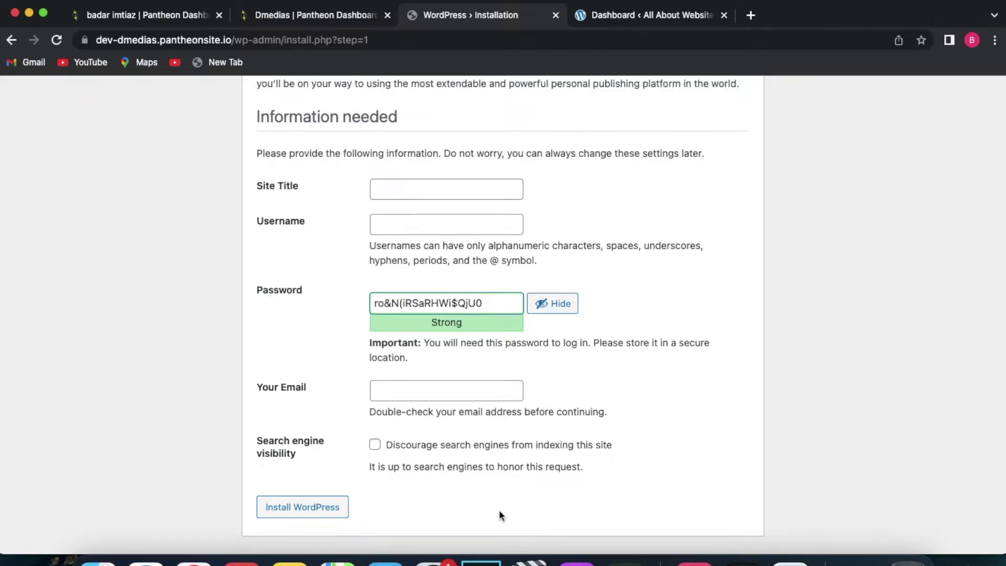
click(637, 386)
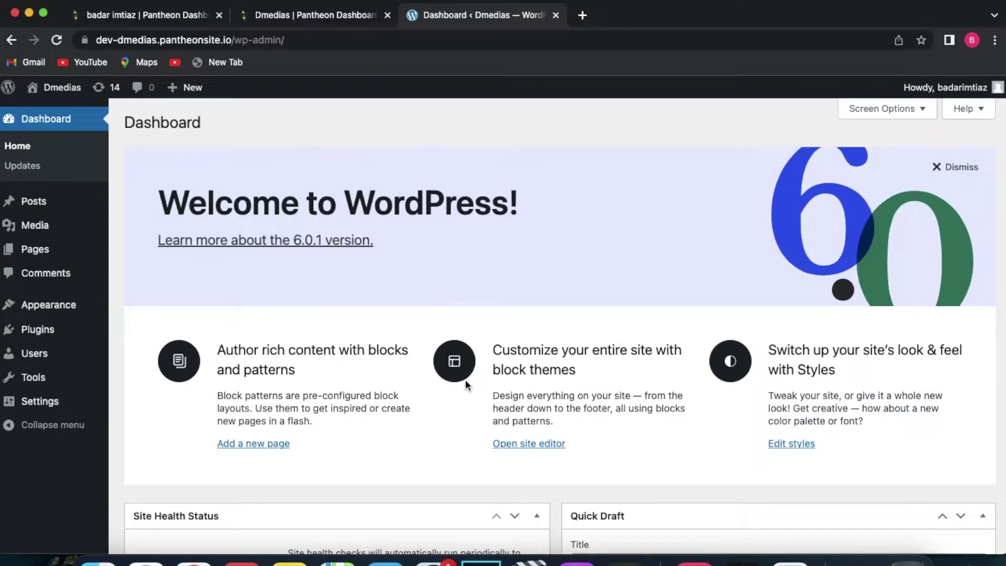
Open the page for adding new plugins to the WordPress site.
scroll(610, 299, down, 5)
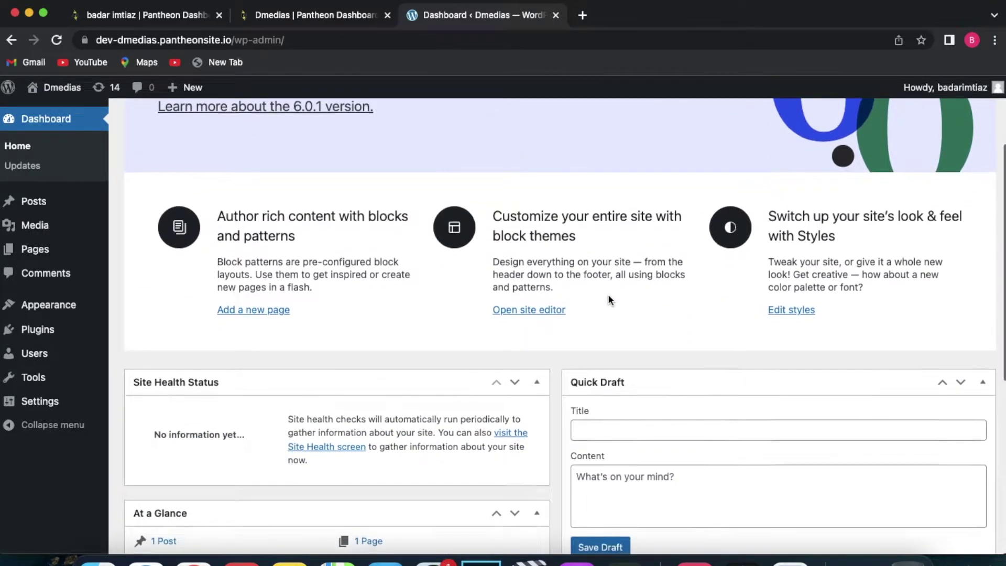
scroll(609, 300, down, 3)
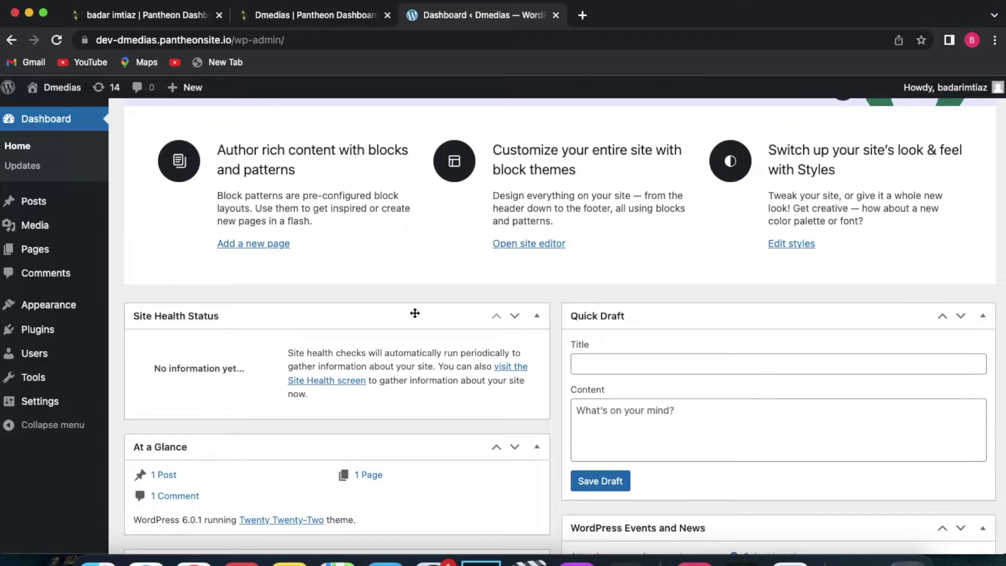
mouse_move(52, 332)
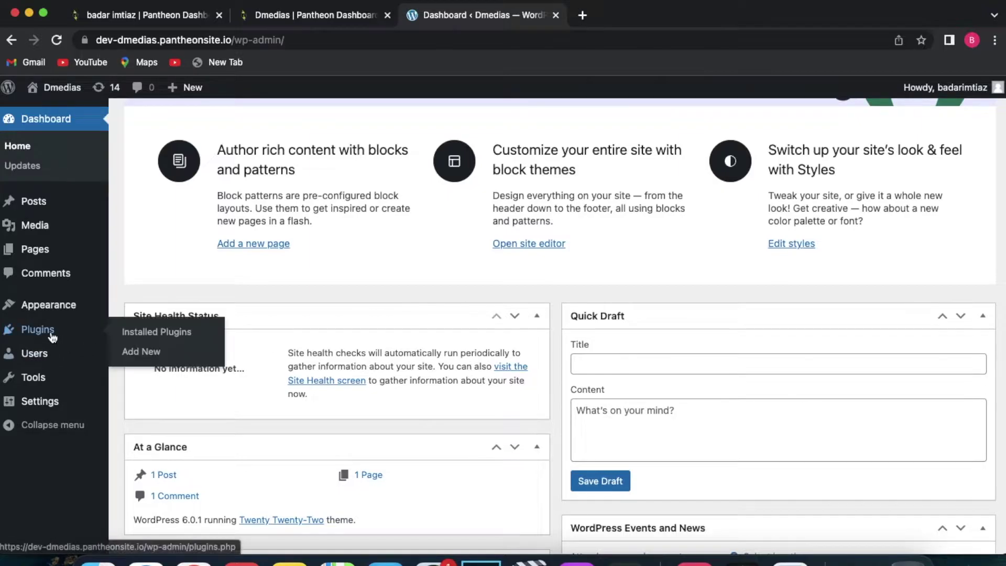
click(158, 354)
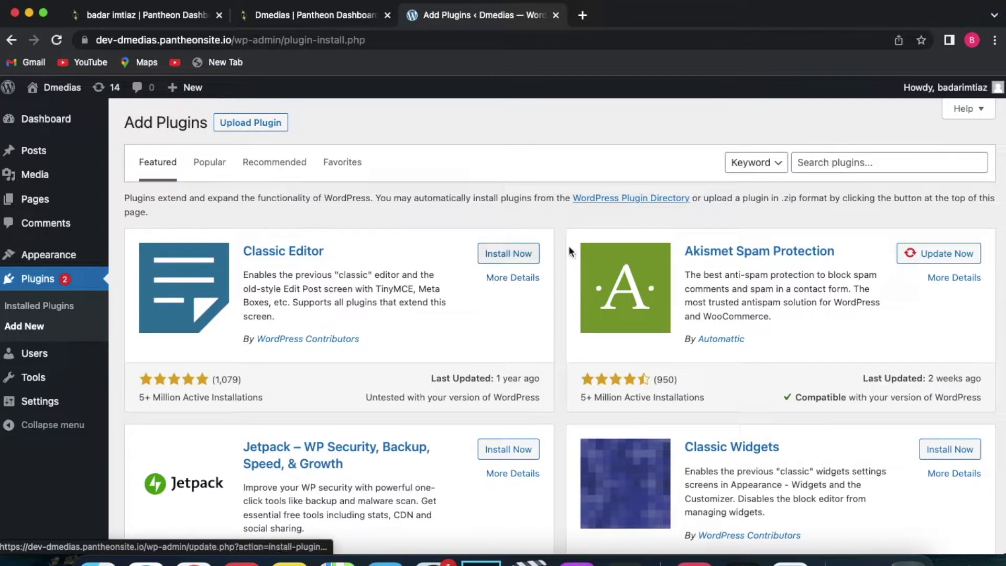
Search the plugin directory for "astra", then install and activate the Starter Templates plugin by Brainstorm Force.
click(847, 171)
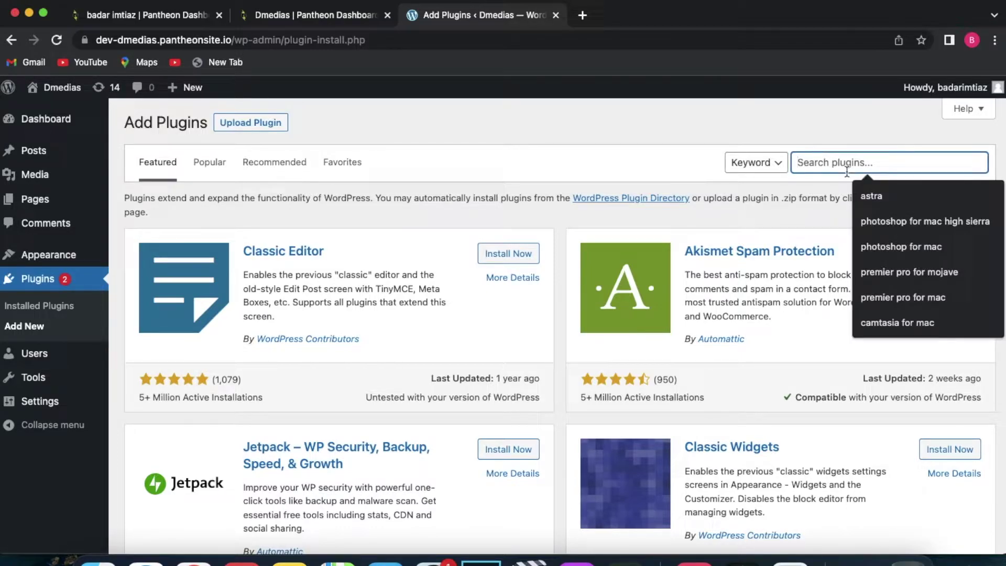
text(astra)
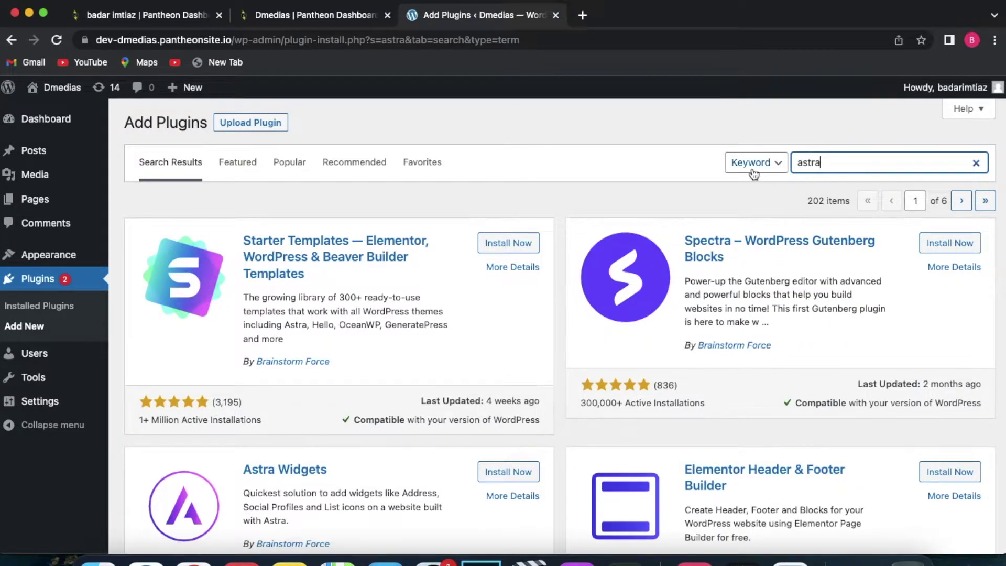
click(521, 244)
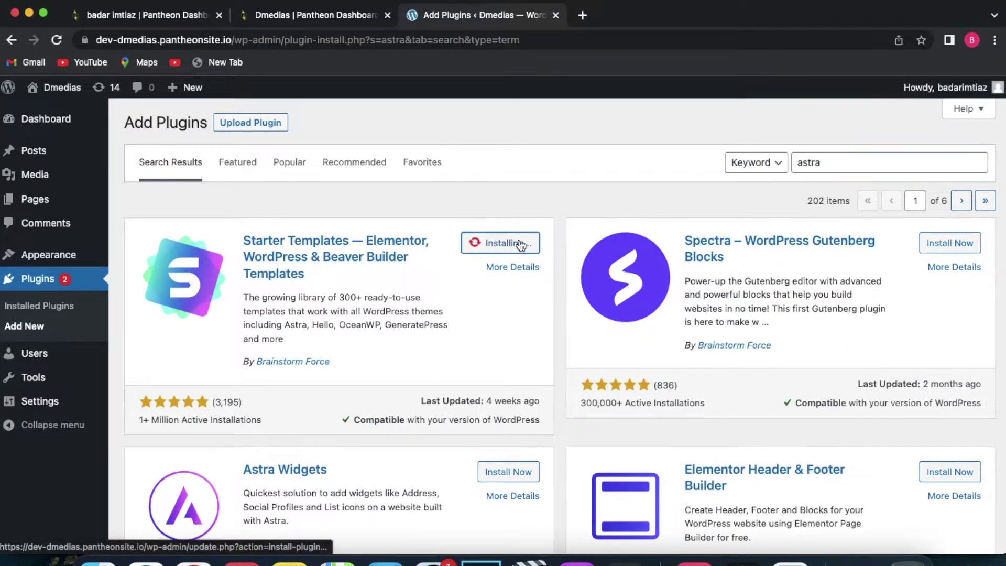
scroll(597, 274, down, 2)
scroll(597, 274, up, 1)
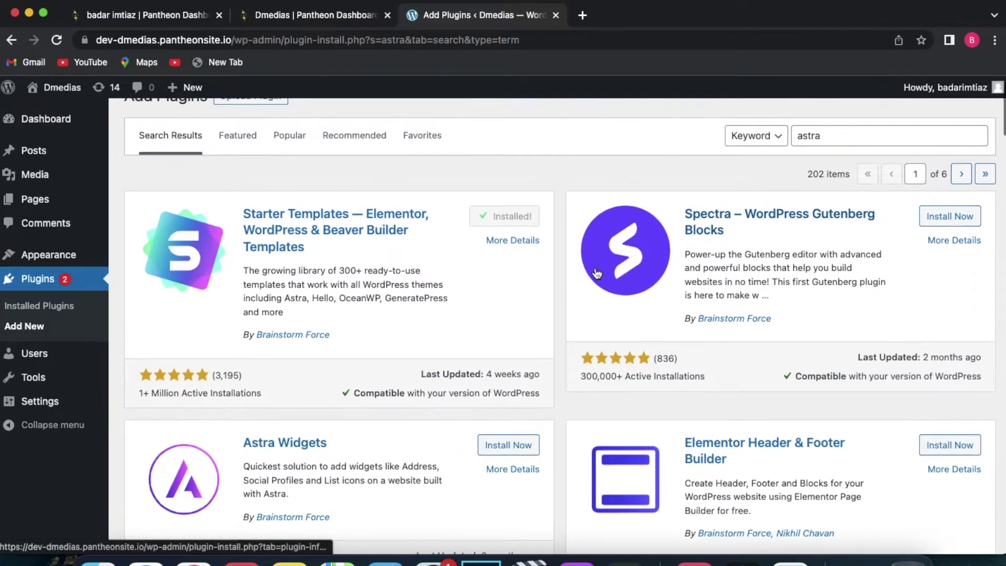
click(514, 221)
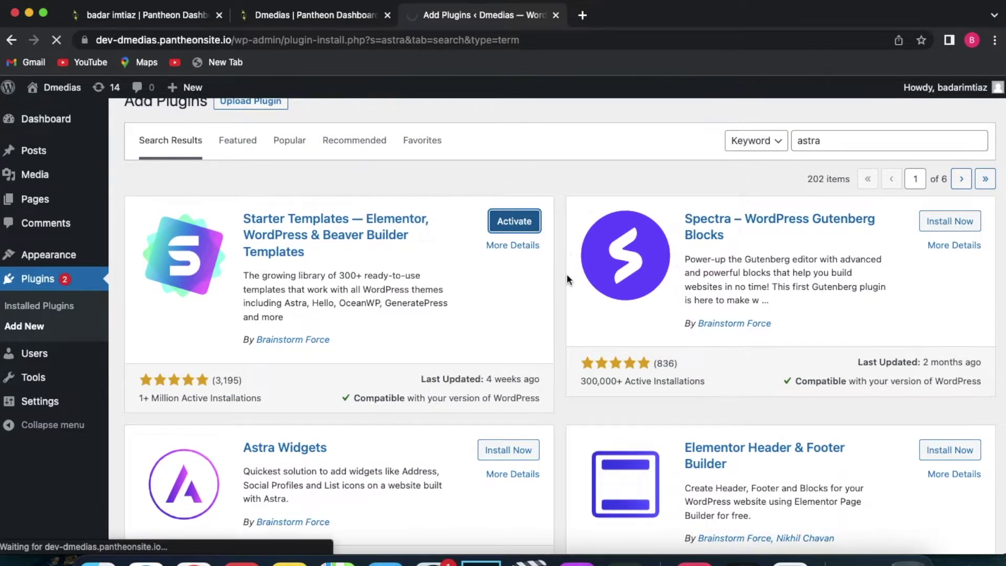
Open the template library of the Starter Templates plugin from the installed plugins list.
scroll(567, 274, down, 1)
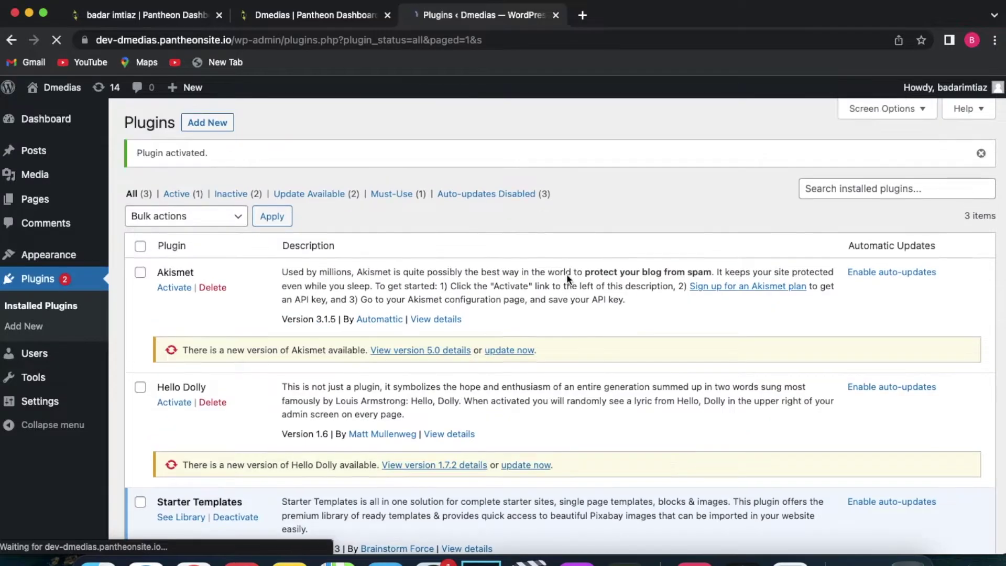
scroll(567, 274, down, 5)
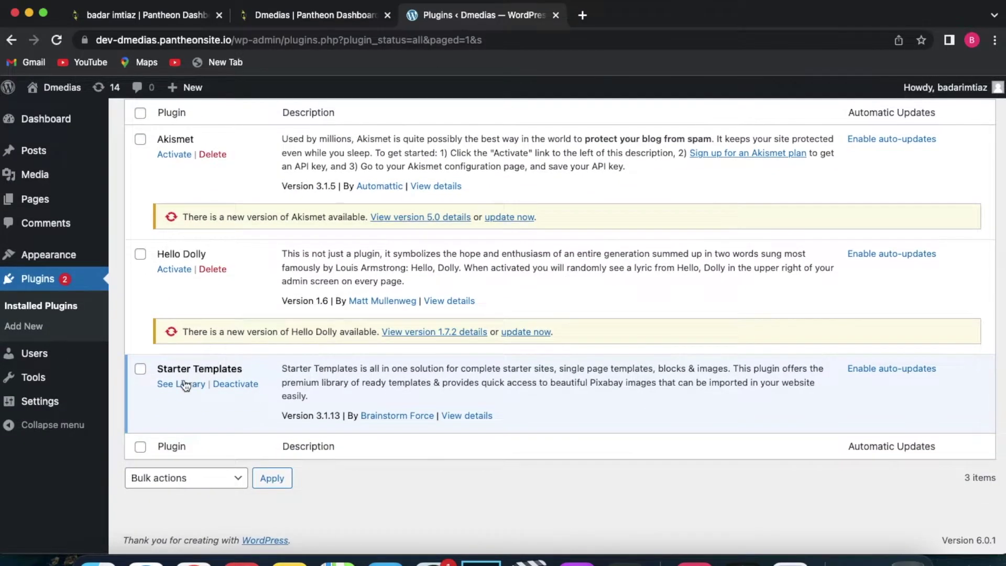
click(184, 384)
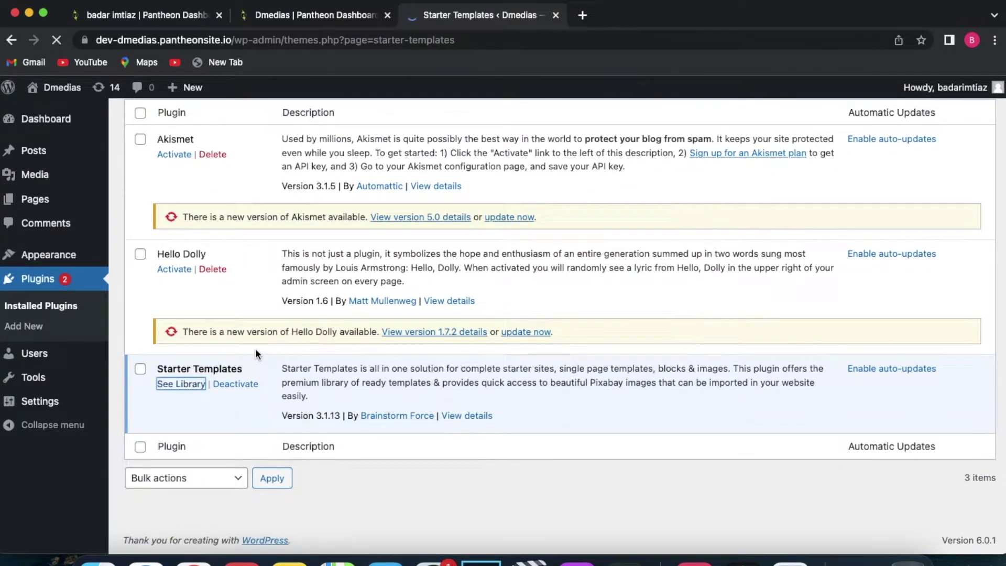
Browse the Elementor starter templates and check which page builders the library offers.
scroll(712, 305, down, 2)
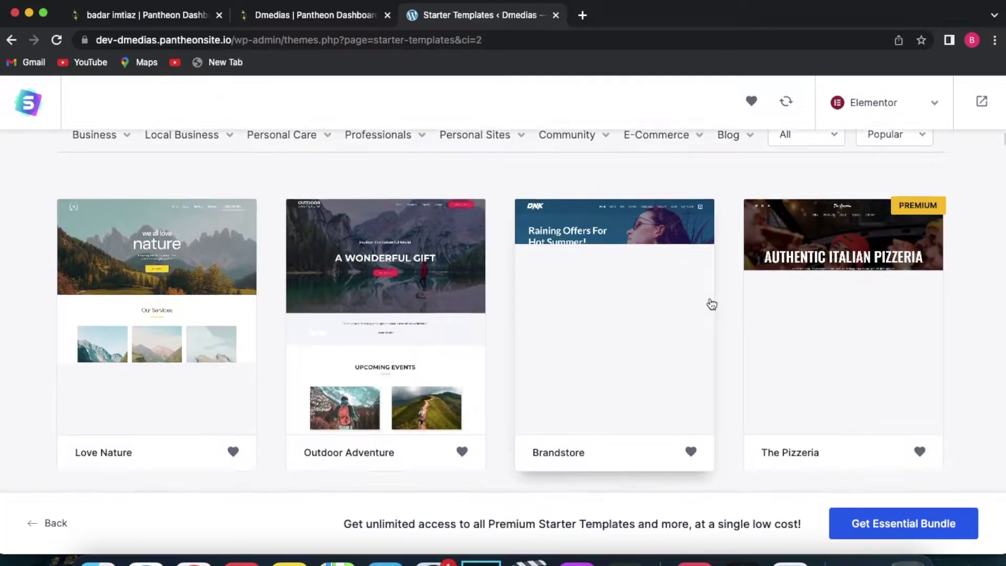
scroll(712, 305, down, 3)
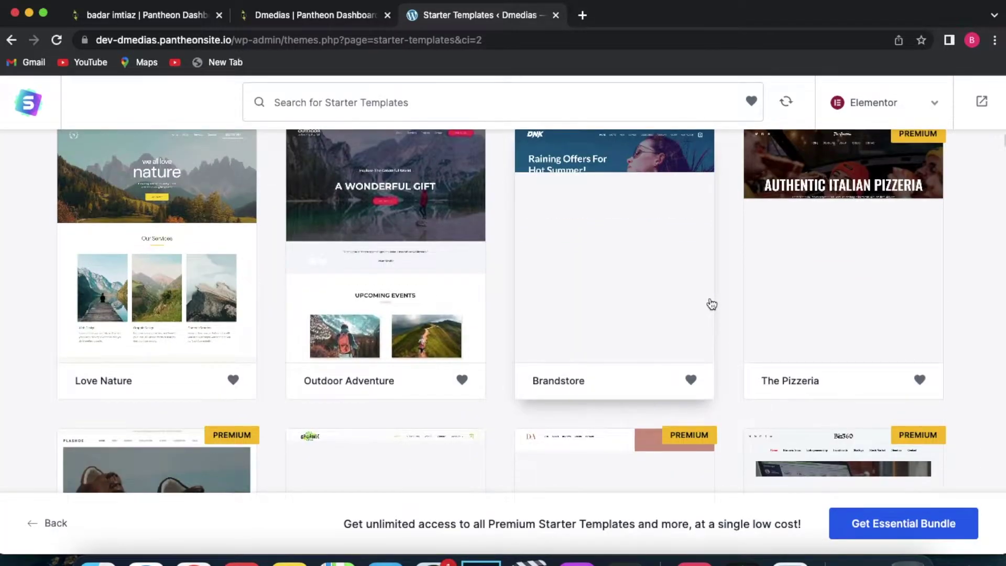
scroll(712, 304, down, 2)
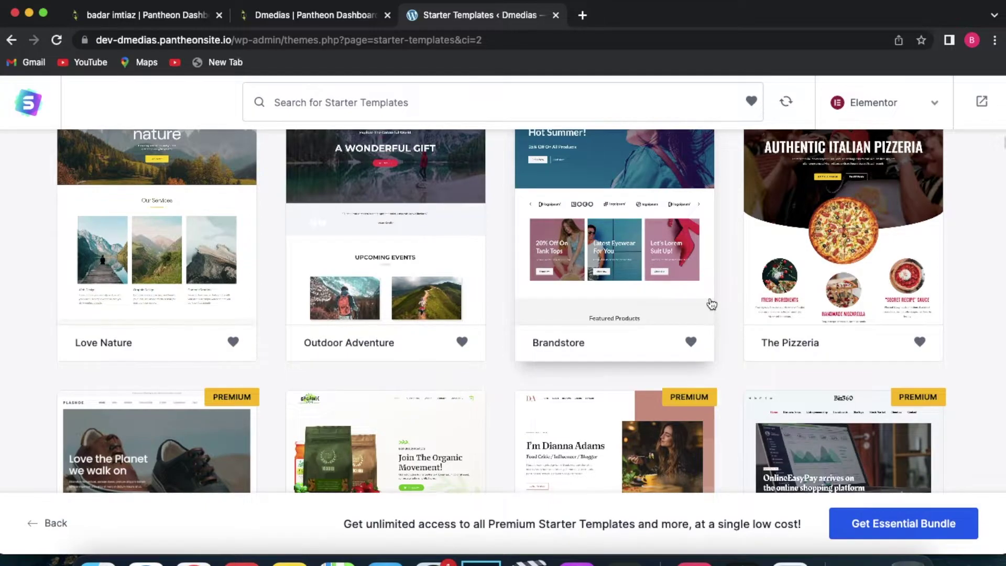
click(865, 110)
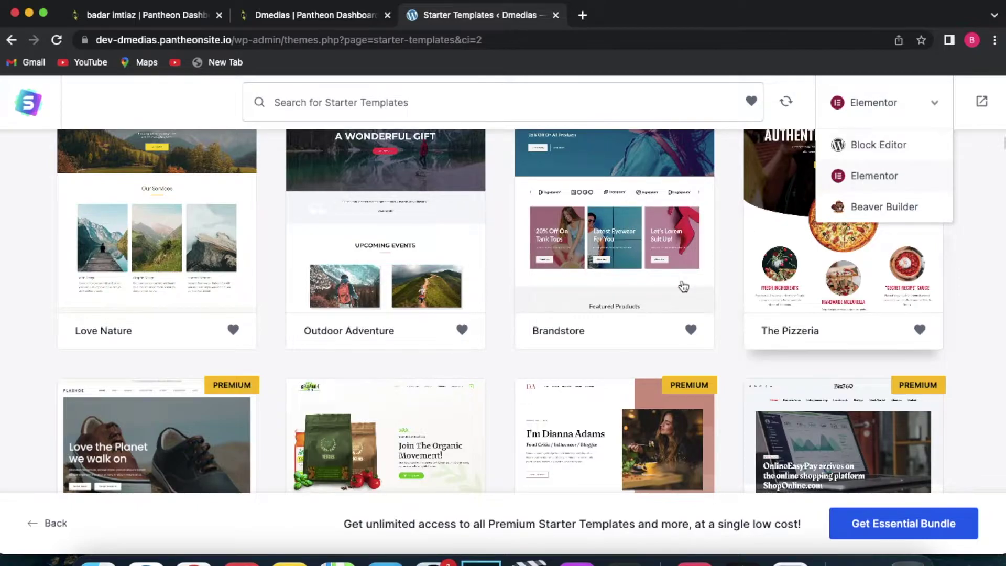
scroll(573, 302, up, 6)
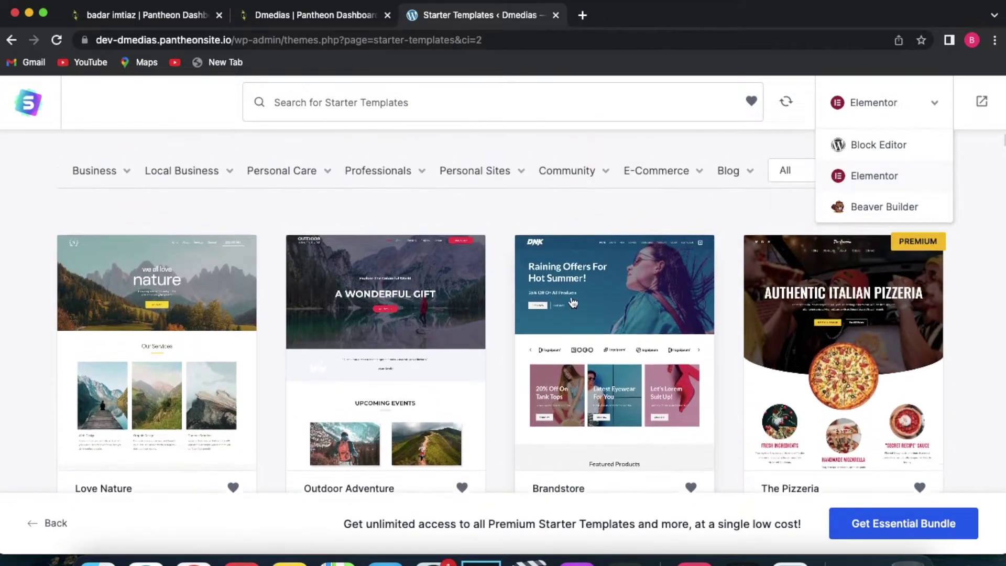
scroll(571, 296, down, 4)
scroll(573, 301, down, 4)
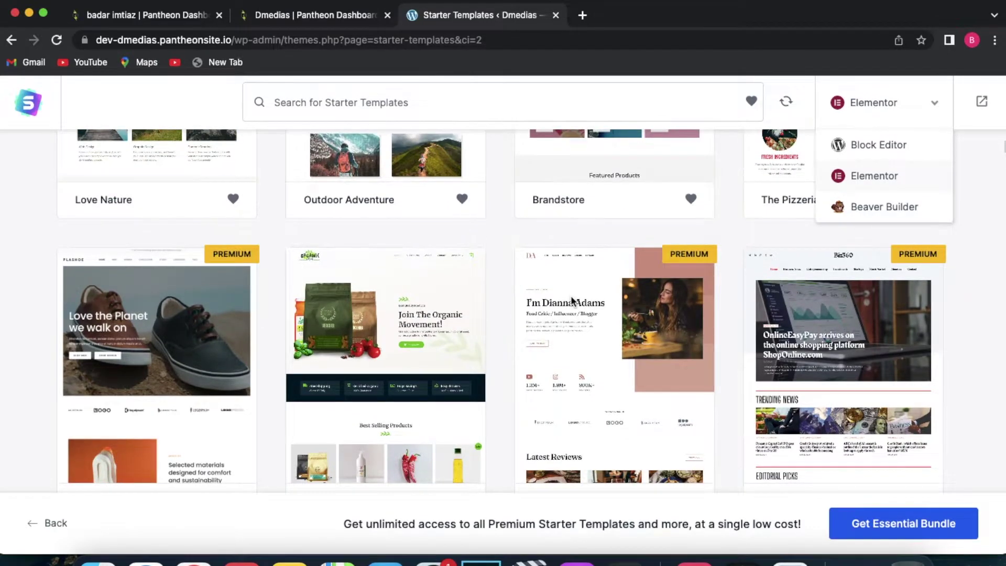
scroll(570, 295, up, 8)
scroll(667, 319, up, 2)
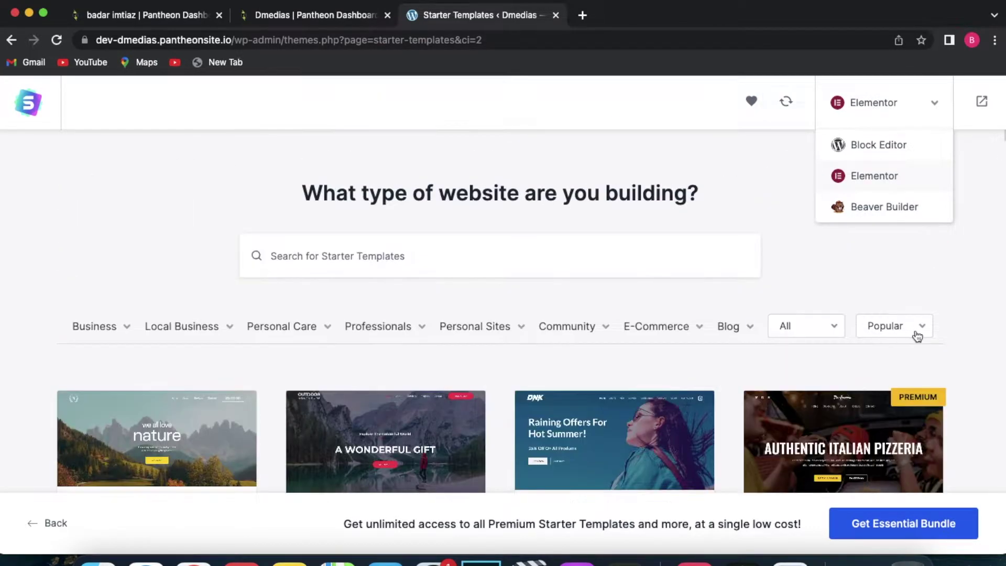
click(978, 405)
scroll(979, 404, down, 4)
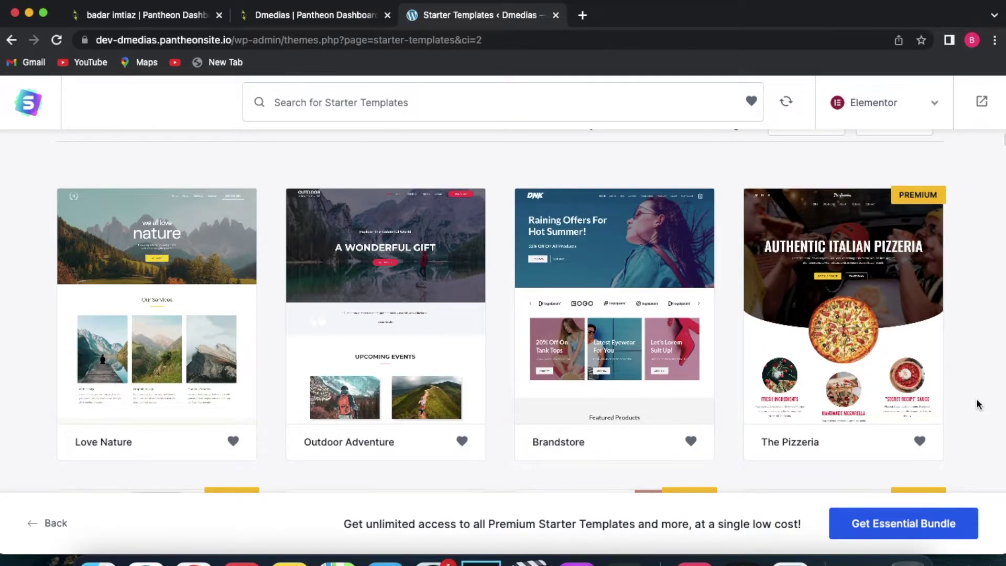
scroll(979, 405, up, 4)
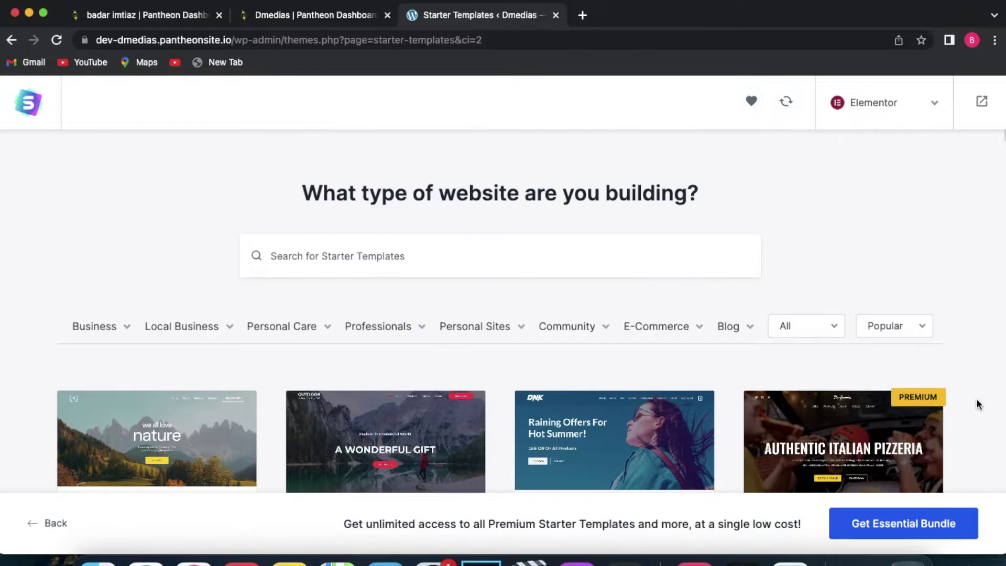
Choose the free Online Health Coach template from the Elementor starter templates.
click(814, 331)
click(814, 332)
scroll(823, 379, down, 15)
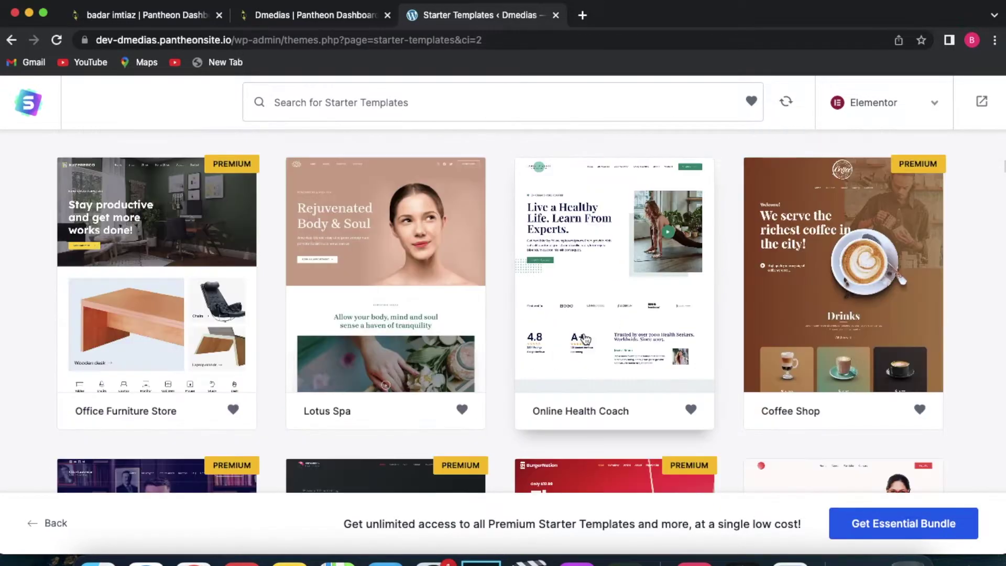
click(585, 338)
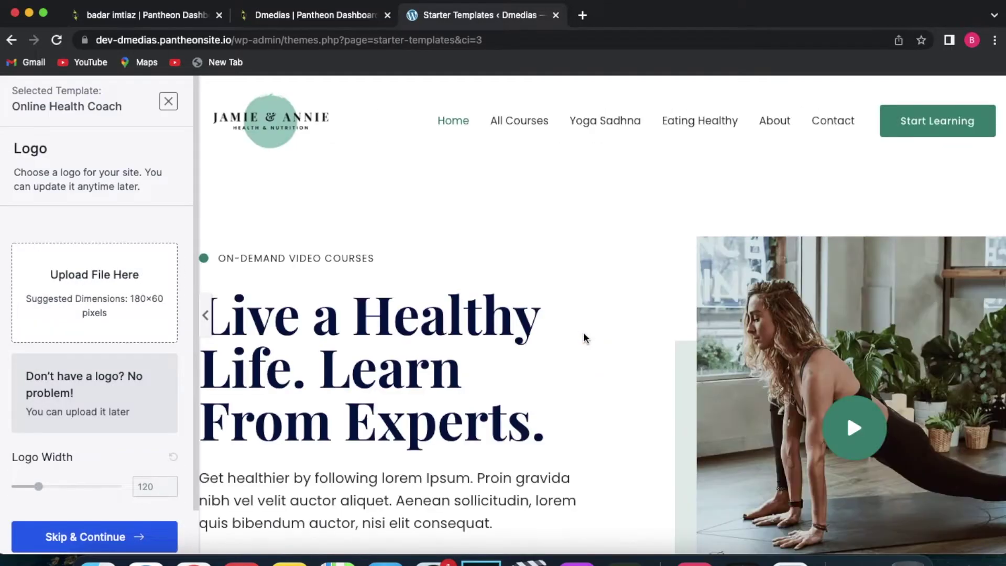
Examine the sections of the Online Health Coach template preview, from the hero area through the trainers section.
scroll(240, 329, down, 5)
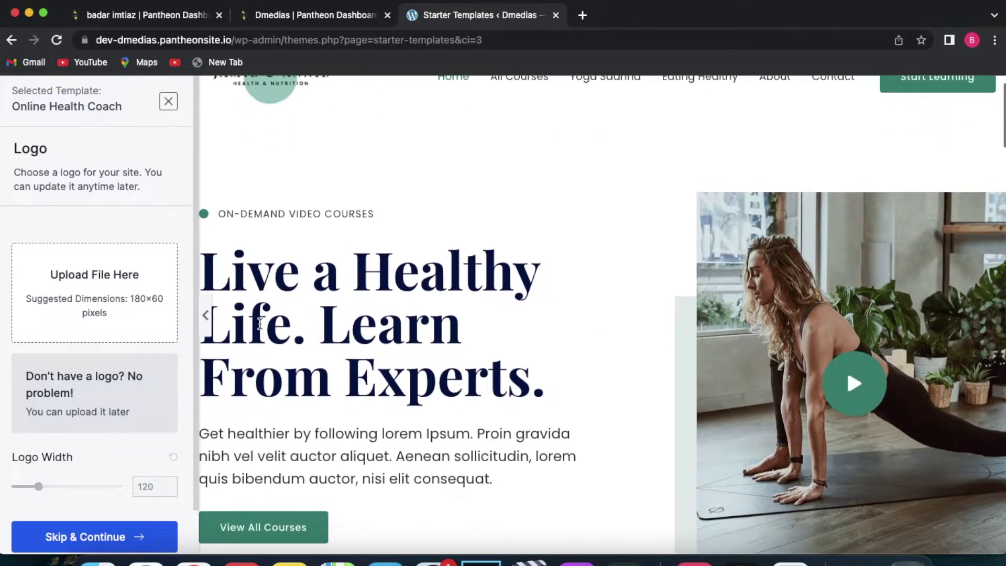
scroll(260, 323, down, 4)
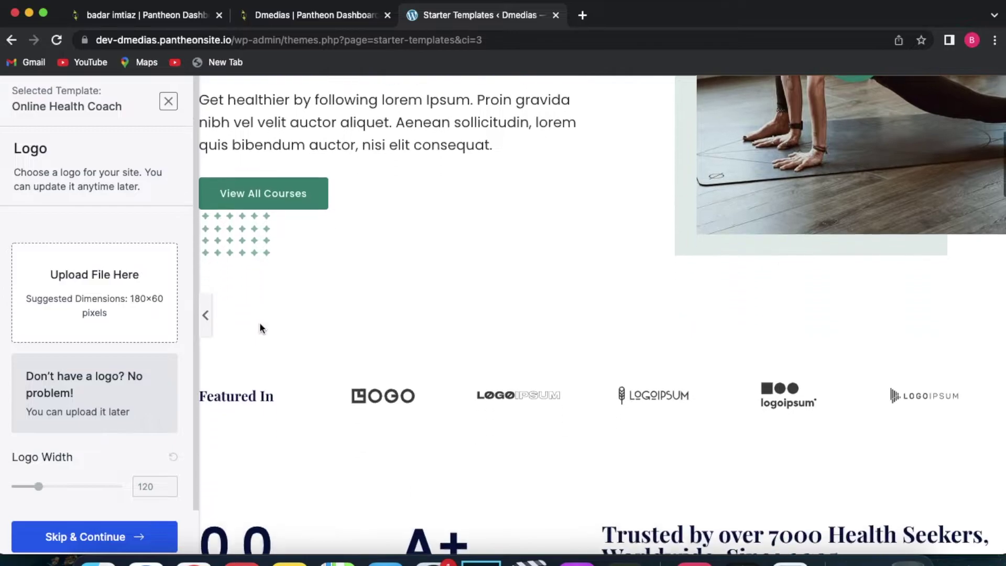
scroll(260, 323, down, 2)
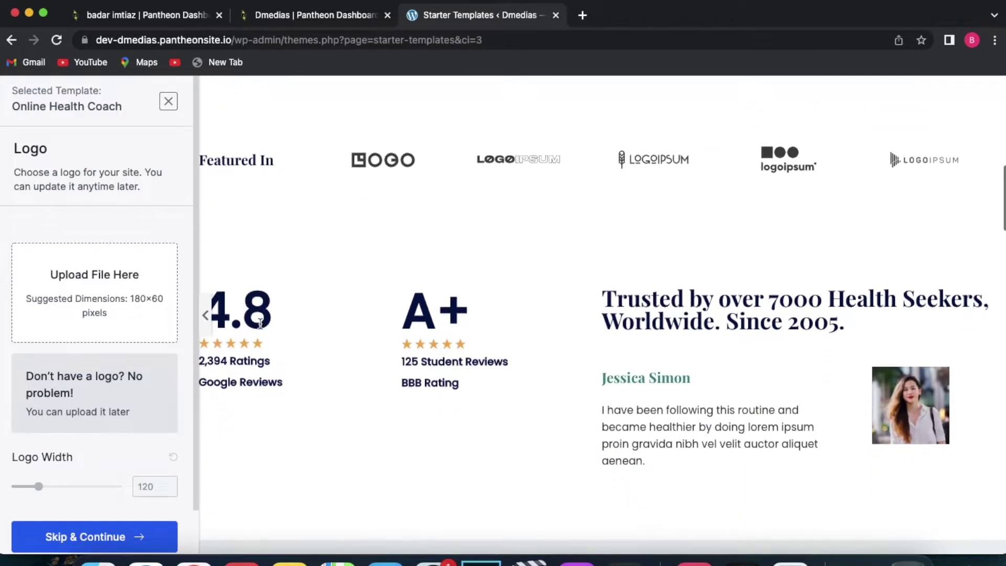
scroll(351, 379, down, 5)
scroll(352, 381, down, 4)
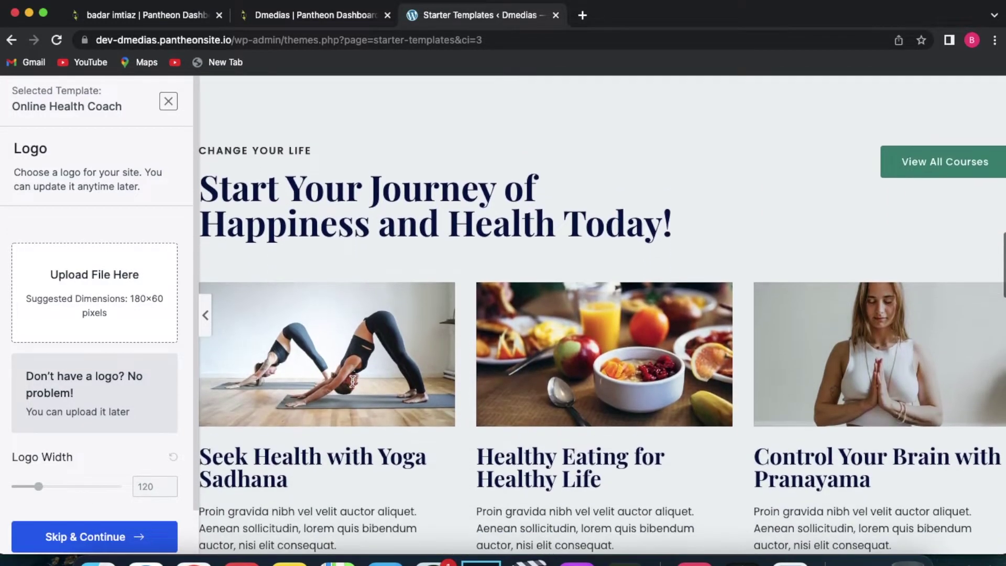
scroll(353, 382, down, 2)
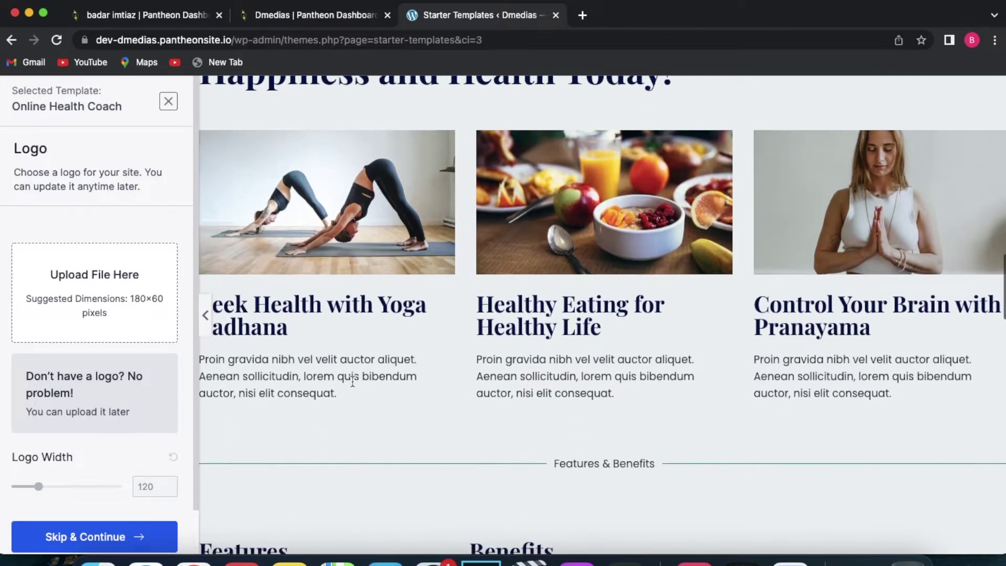
scroll(352, 382, down, 5)
scroll(353, 385, down, 6)
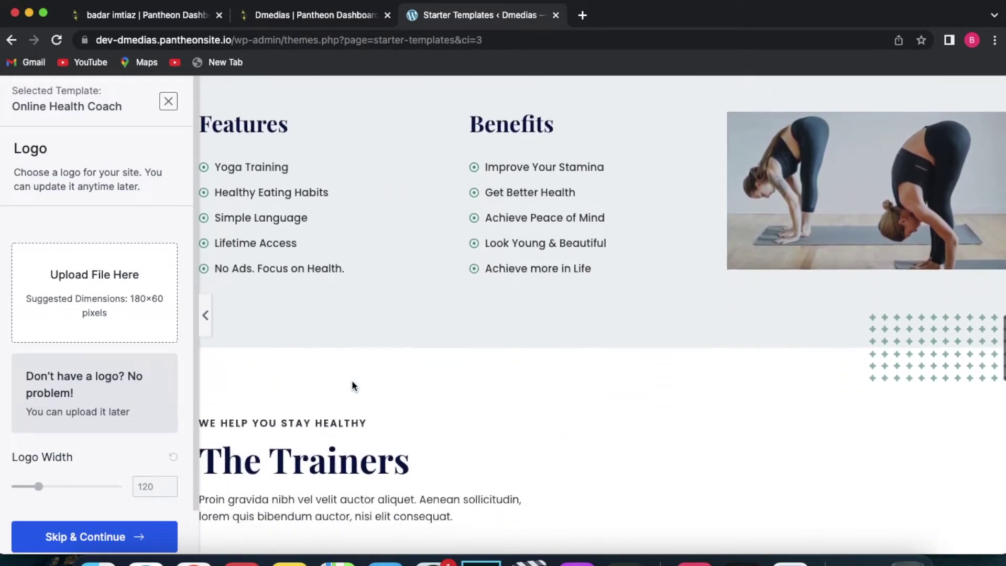
scroll(353, 385, up, 17)
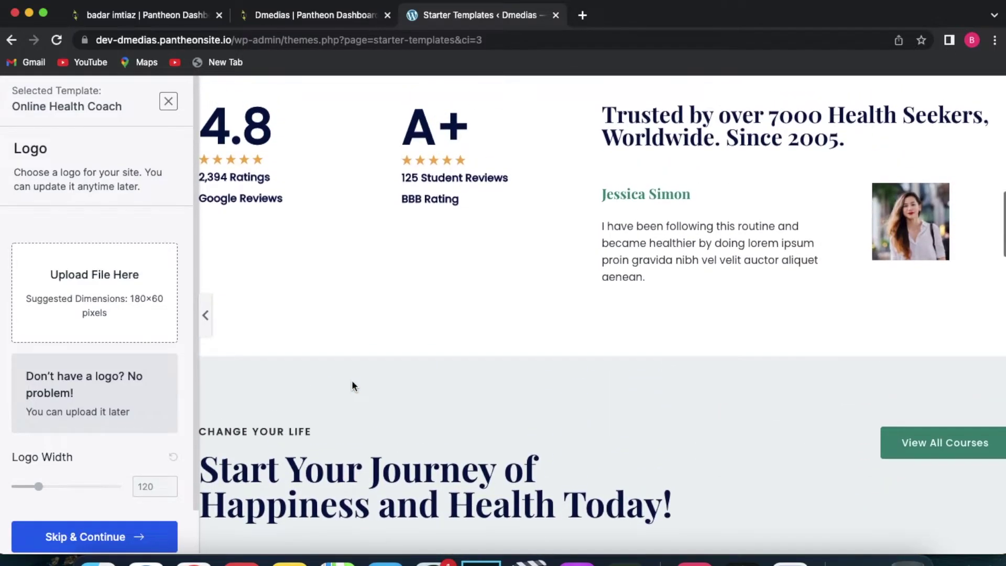
scroll(352, 386, up, 4)
scroll(353, 386, up, 9)
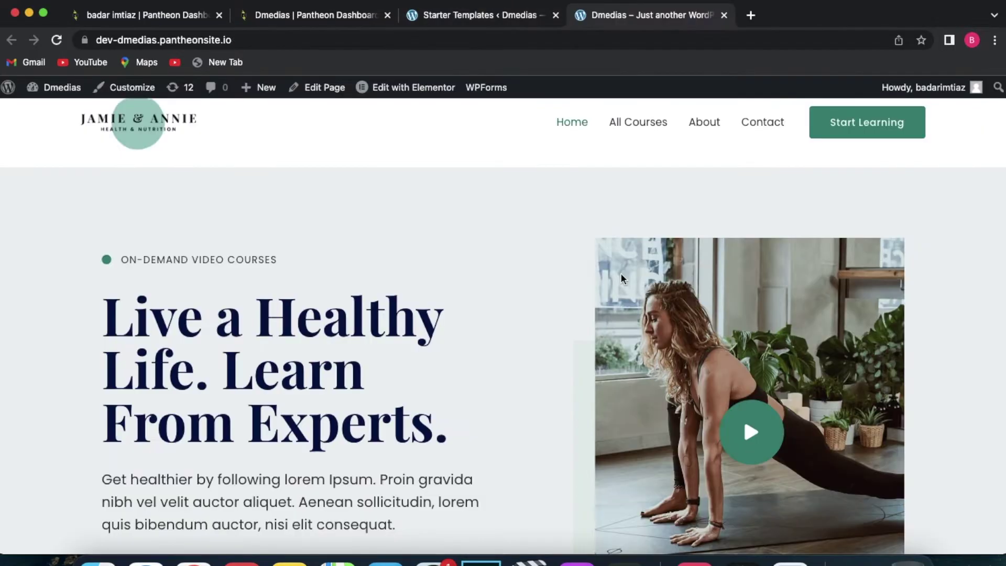
Look through the imported home page on the development site and open it for editing in Elementor.
scroll(622, 278, down, 3)
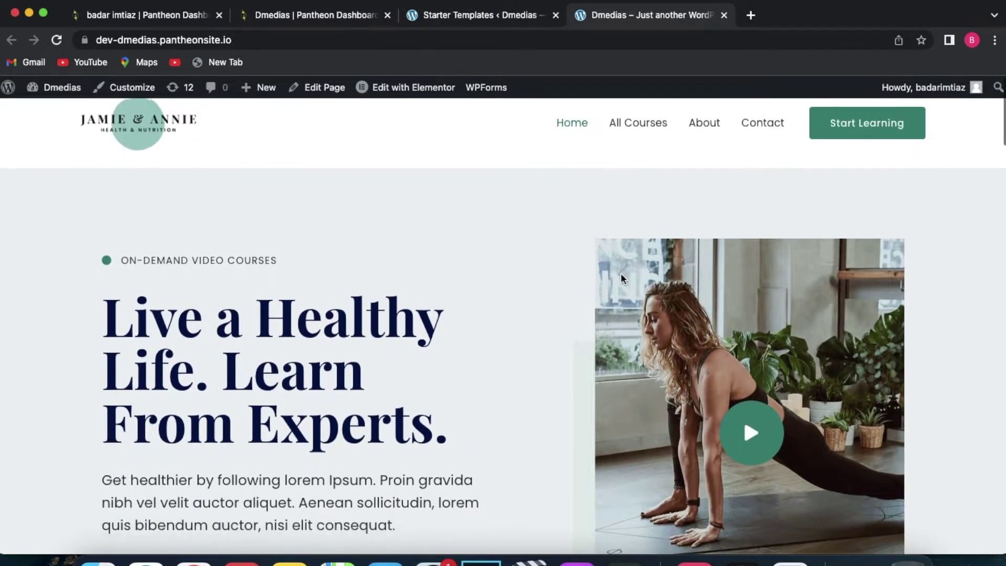
scroll(622, 278, down, 10)
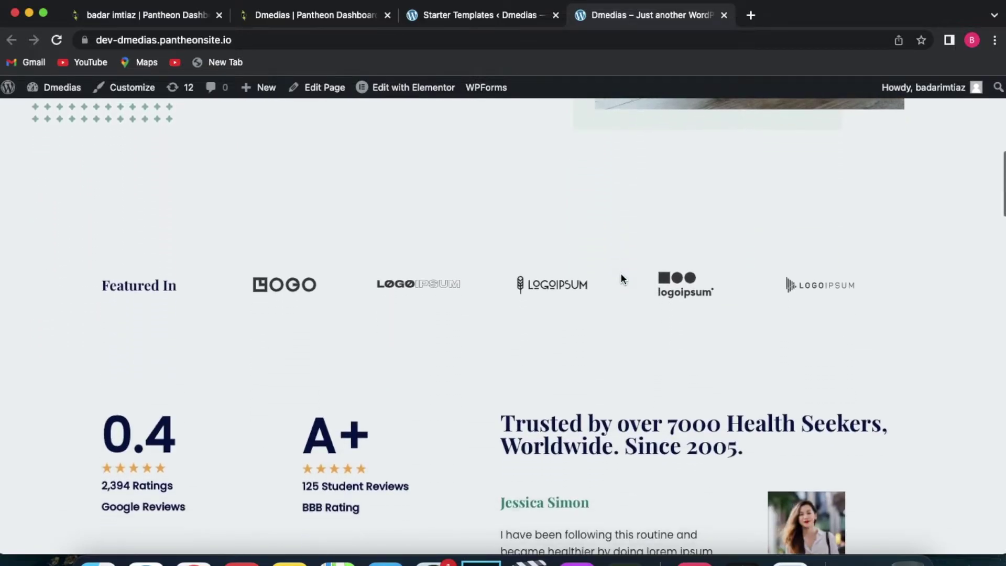
scroll(622, 278, down, 8)
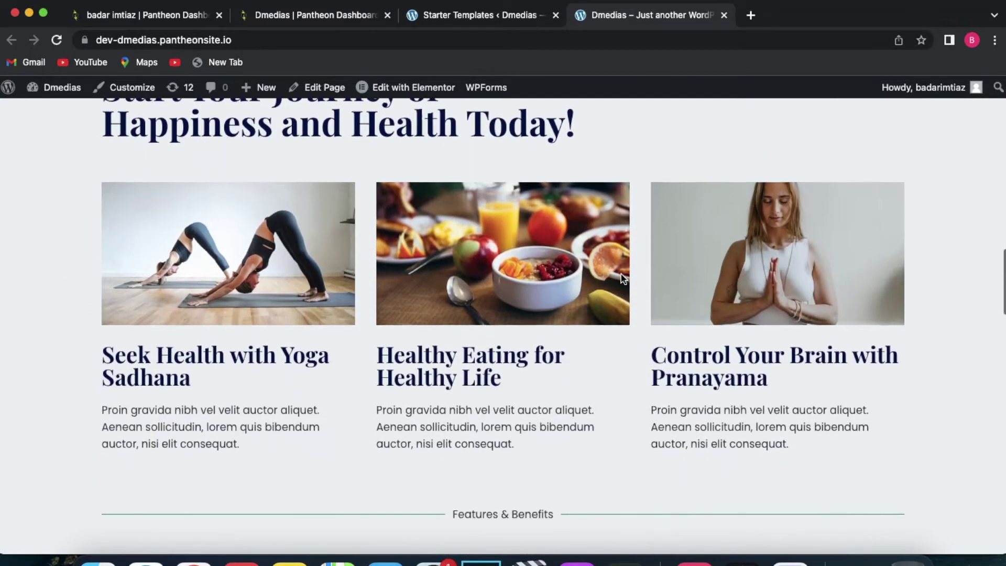
scroll(622, 278, up, 10)
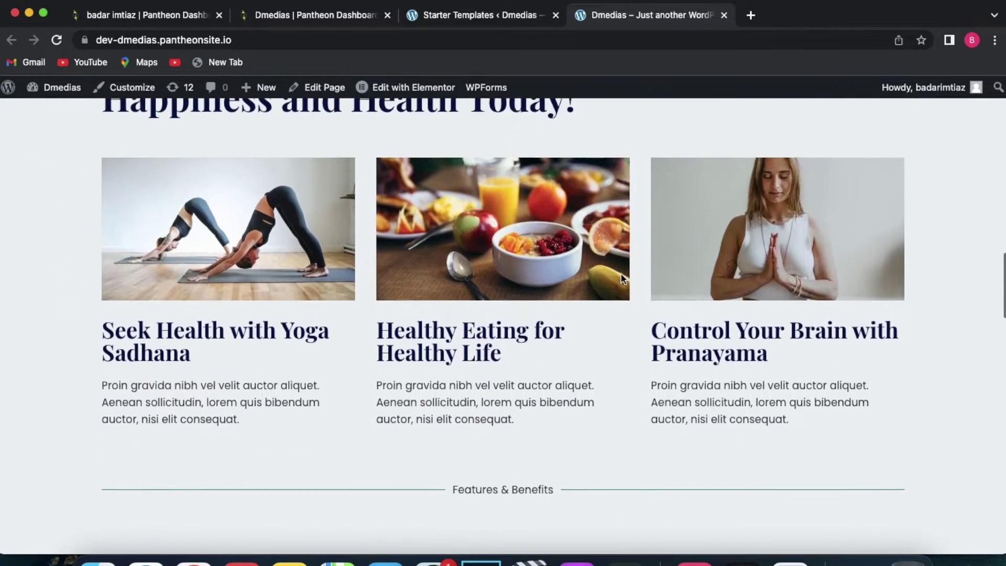
scroll(621, 279, up, 3)
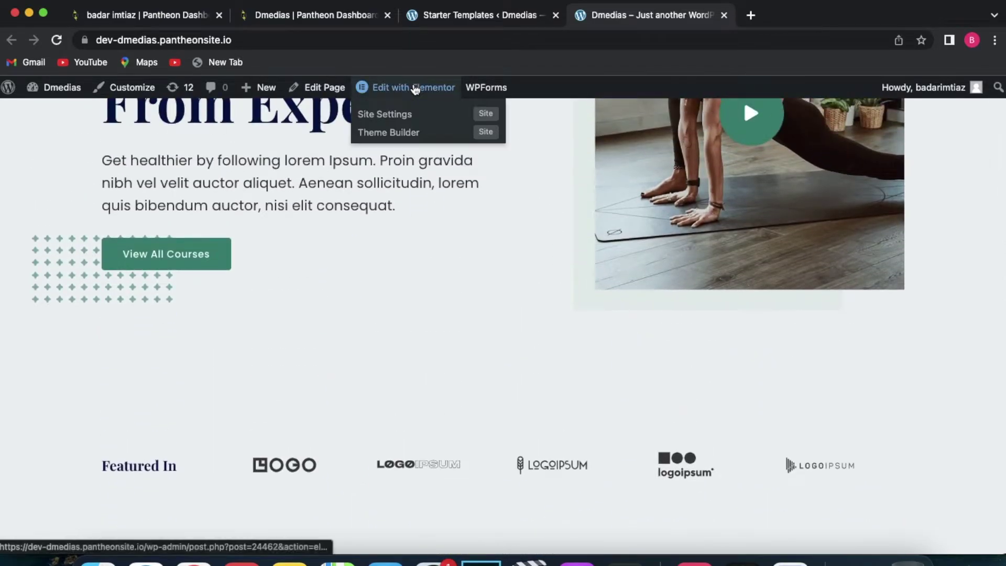
click(411, 88)
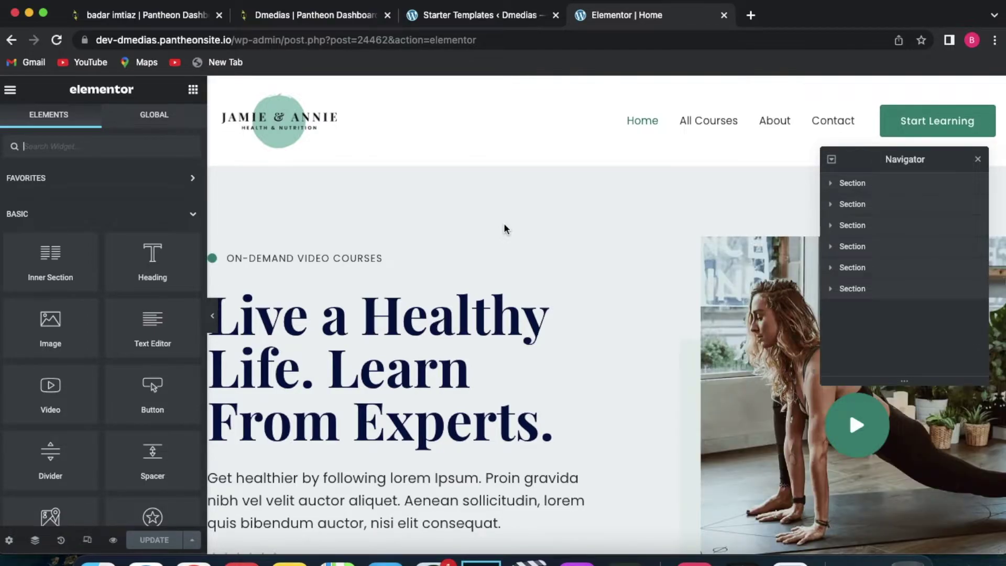
scroll(568, 215, down, 2)
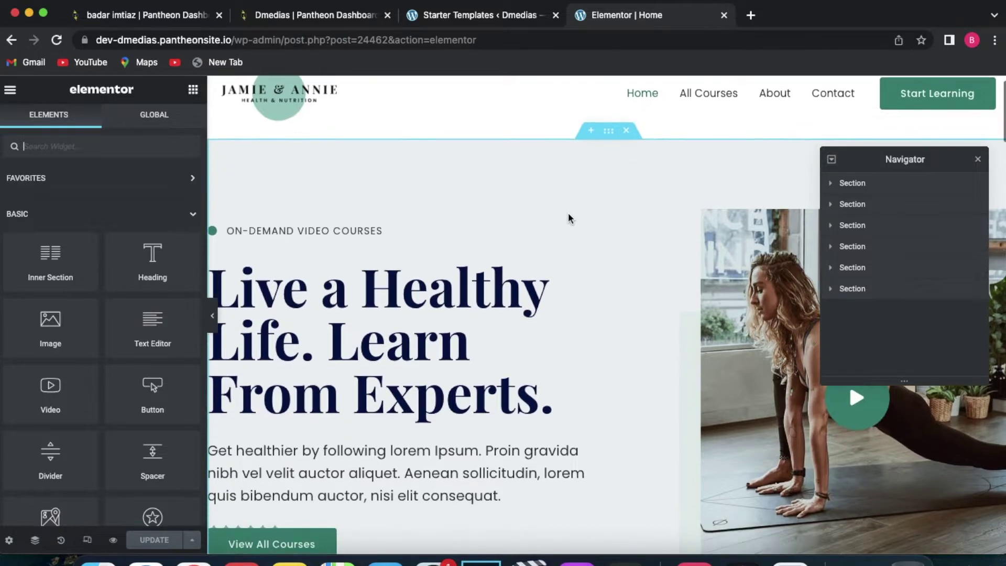
scroll(568, 218, down, 1)
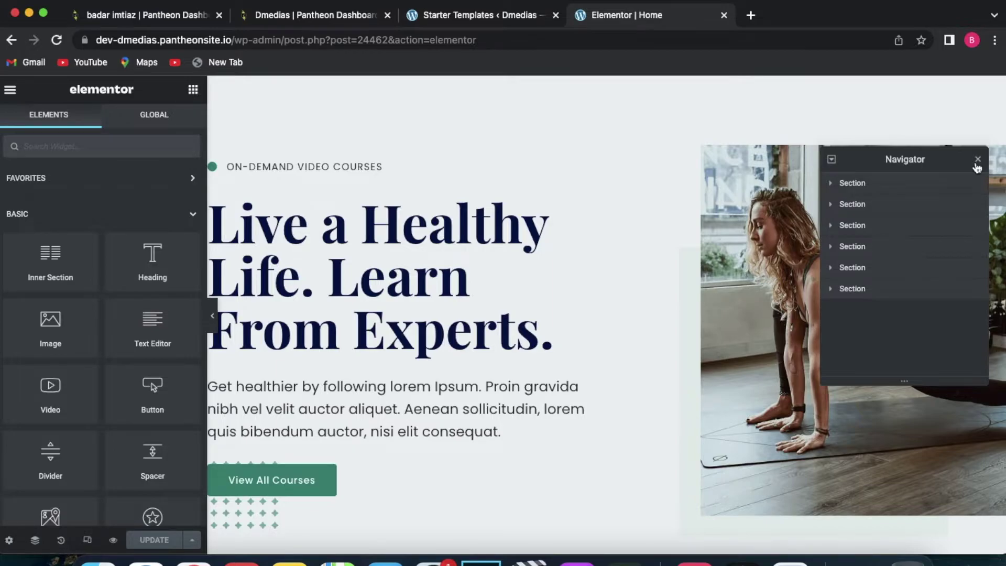
Close the Navigator and look through the hero heading's advanced layout, motion, transform and background options.
click(978, 160)
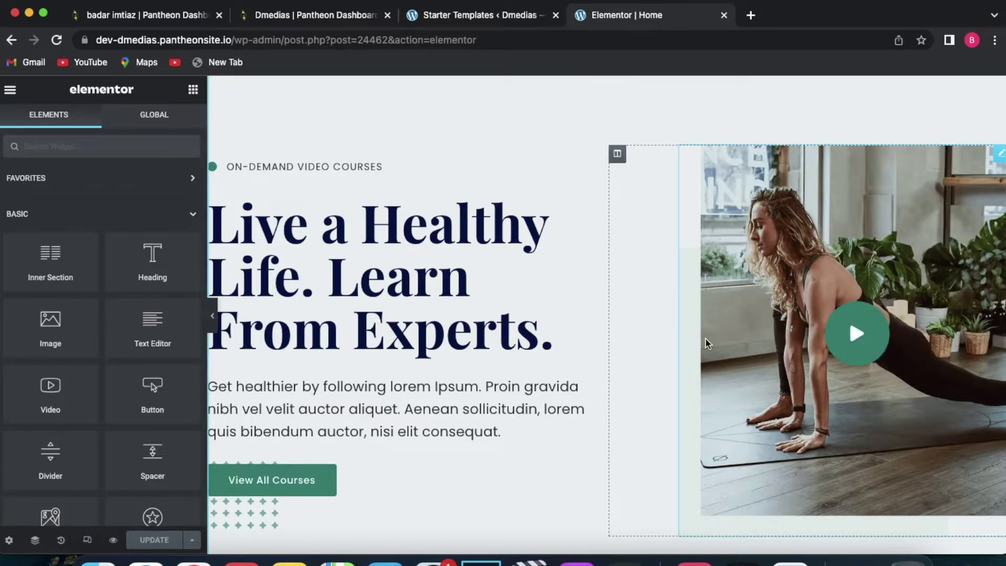
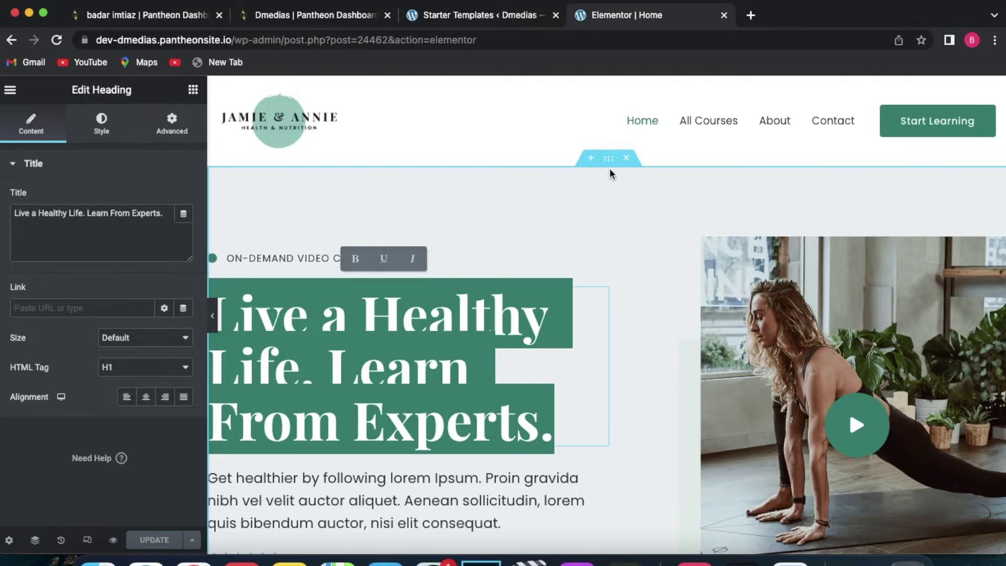
click(172, 132)
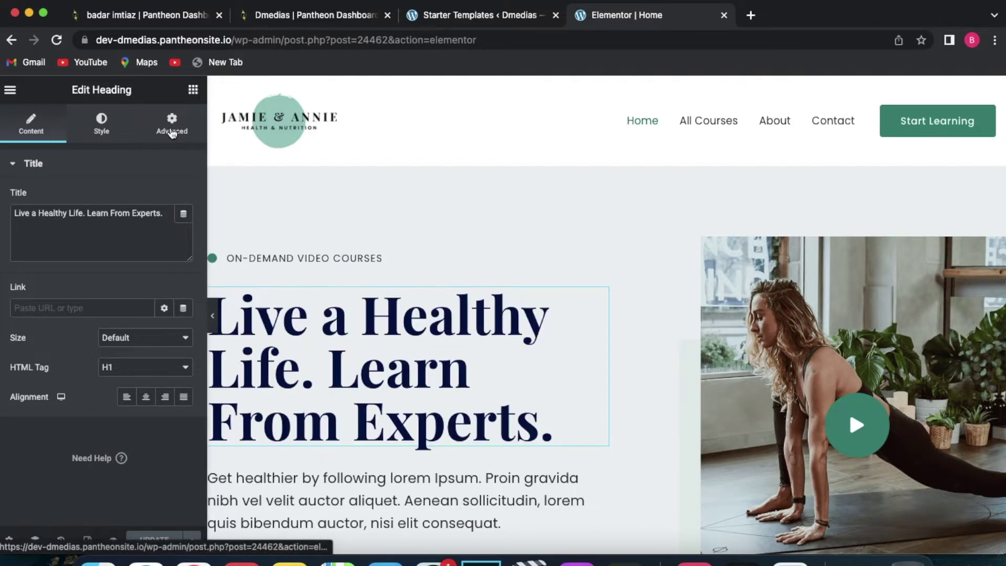
click(172, 132)
scroll(112, 388, down, 3)
scroll(111, 389, up, 2)
scroll(112, 387, down, 1)
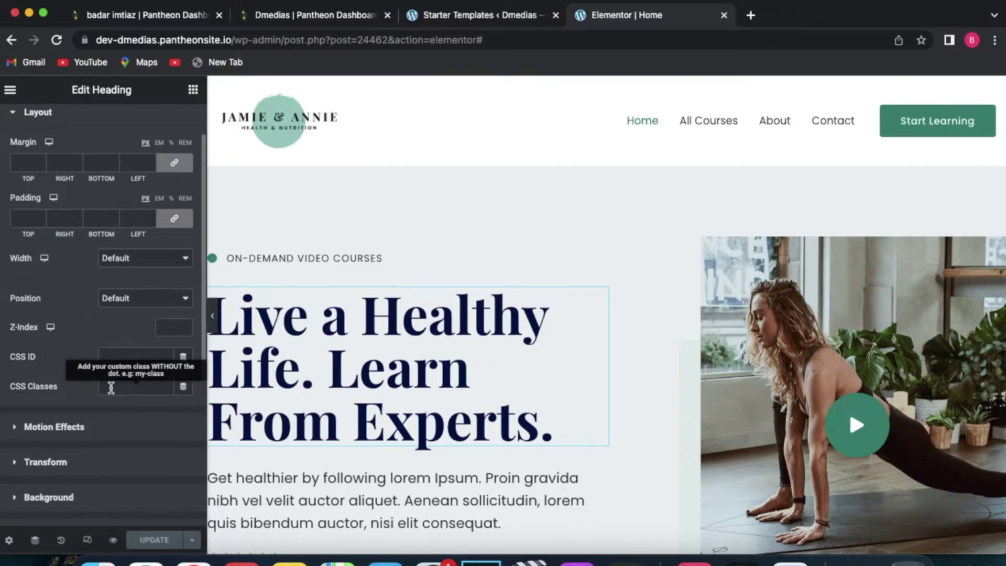
scroll(111, 387, down, 3)
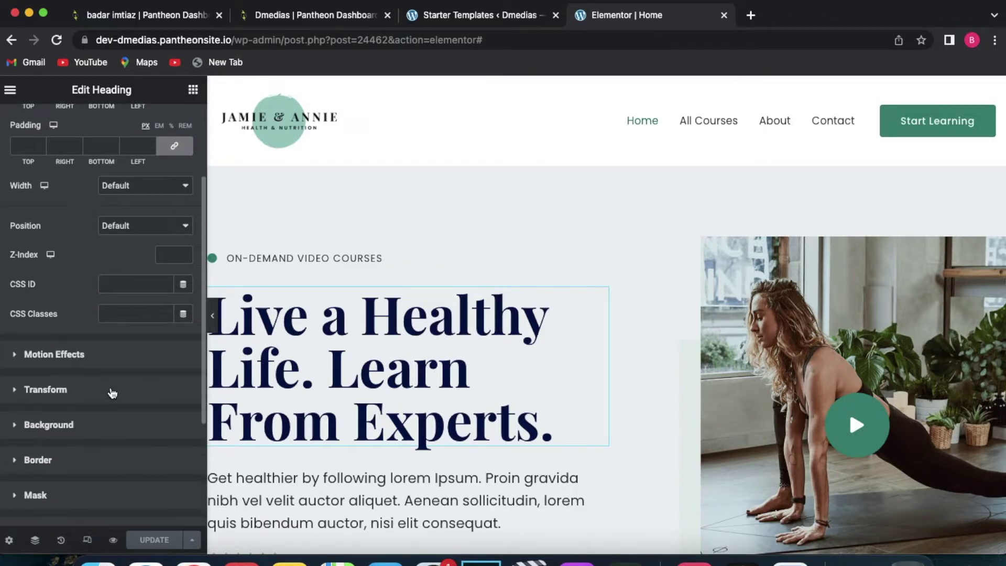
triple_click(297, 344)
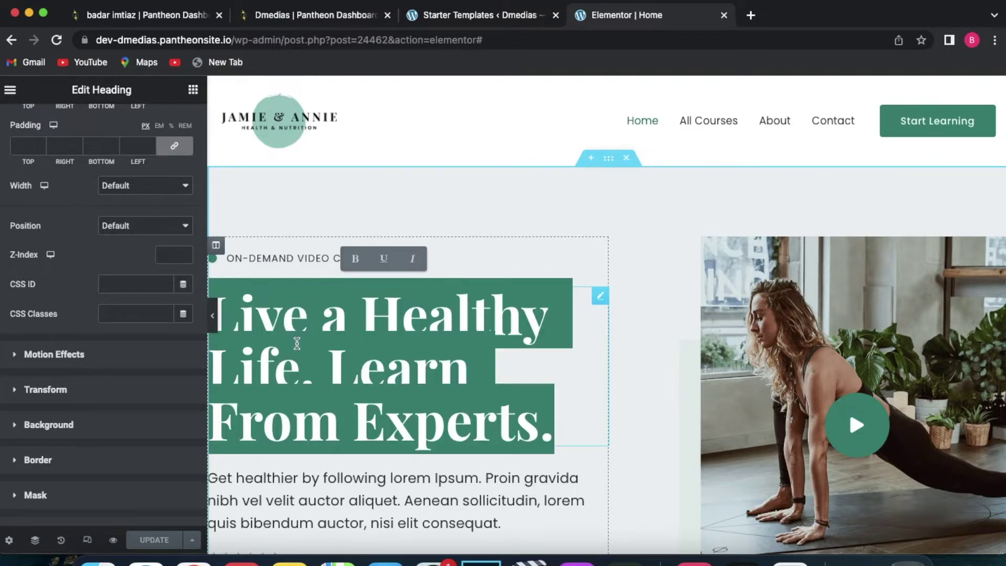
Replace the "On-demand Video Courses" tagline above the hero heading with "Hello I am video creator".
triple_click(255, 263)
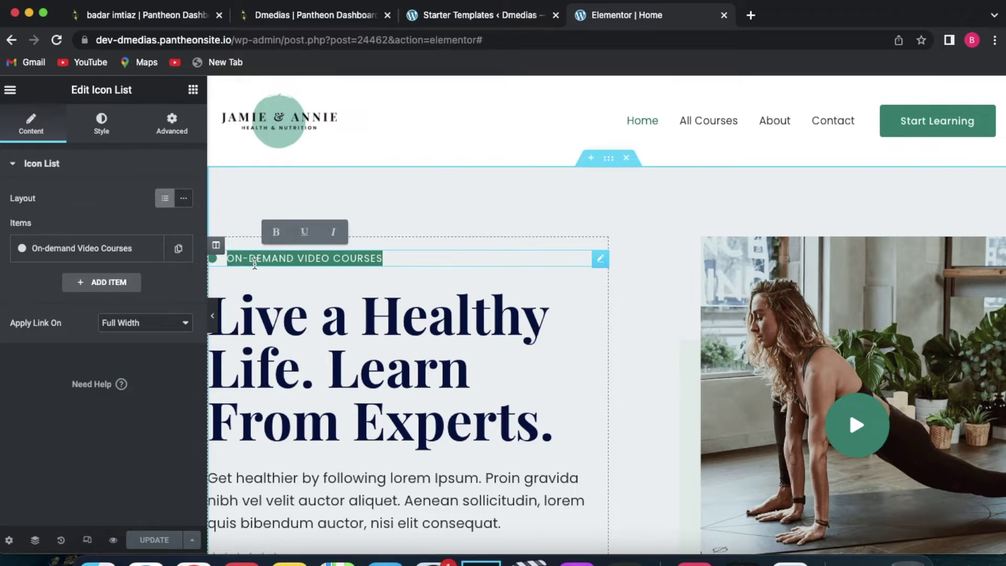
text(H)
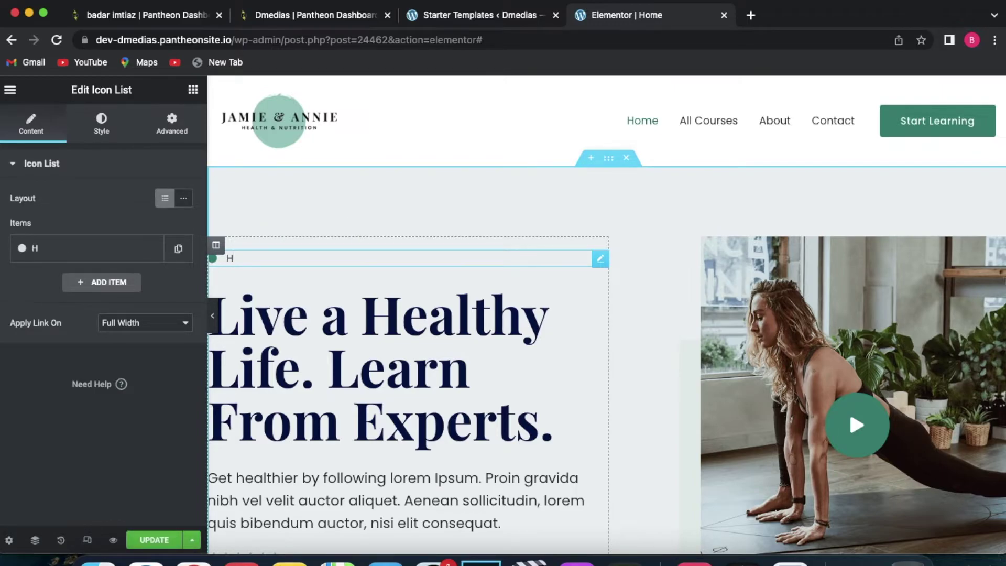
key(BackSpace)
text(This a)
key(BackSpace)
key(BackSpace)
Change the hero heading text to "Look here".
triple_click(352, 385)
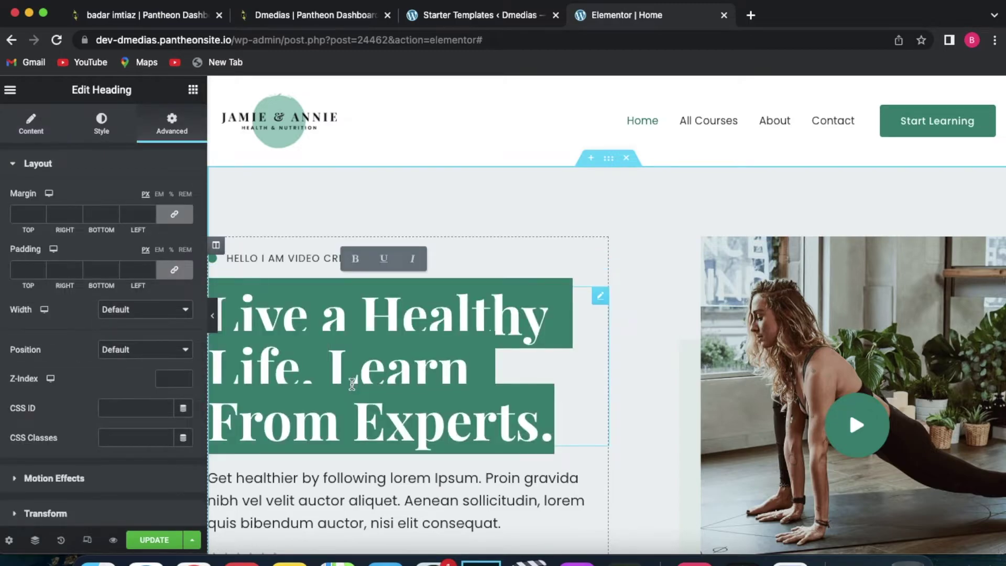
text(Look)
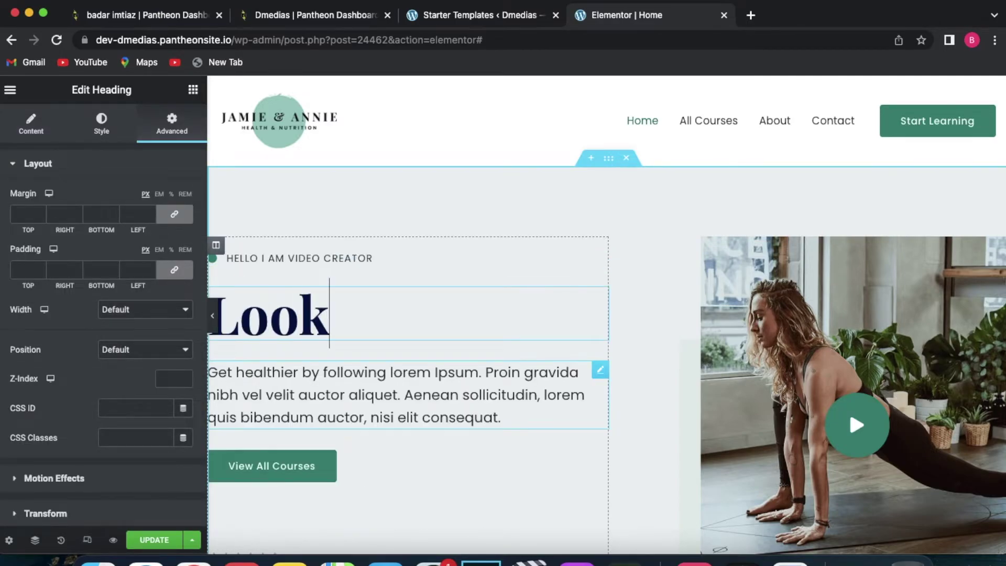
text( here)
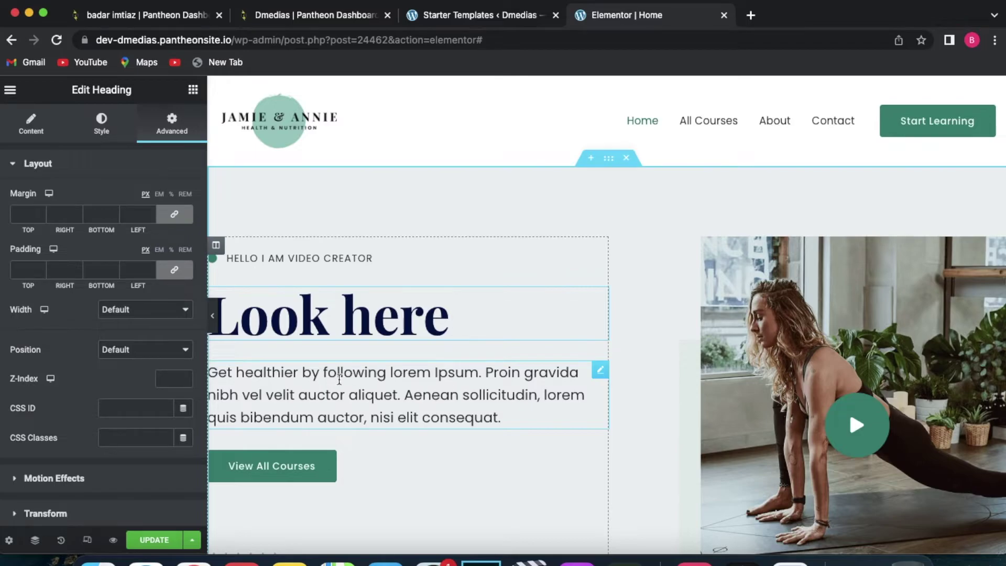
Open the style settings of the "Look here" heading and add a soft text shadow.
click(311, 326)
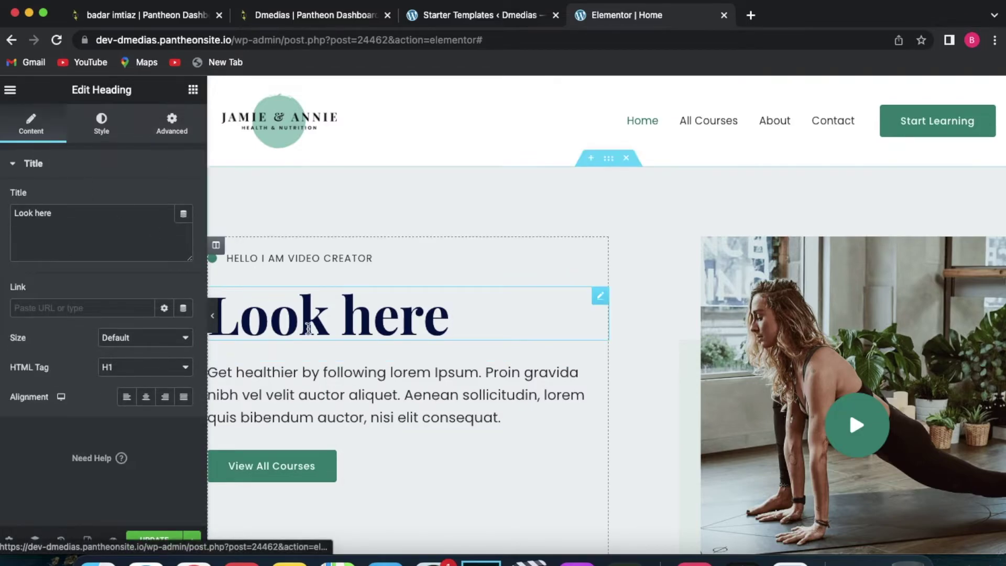
triple_click(311, 326)
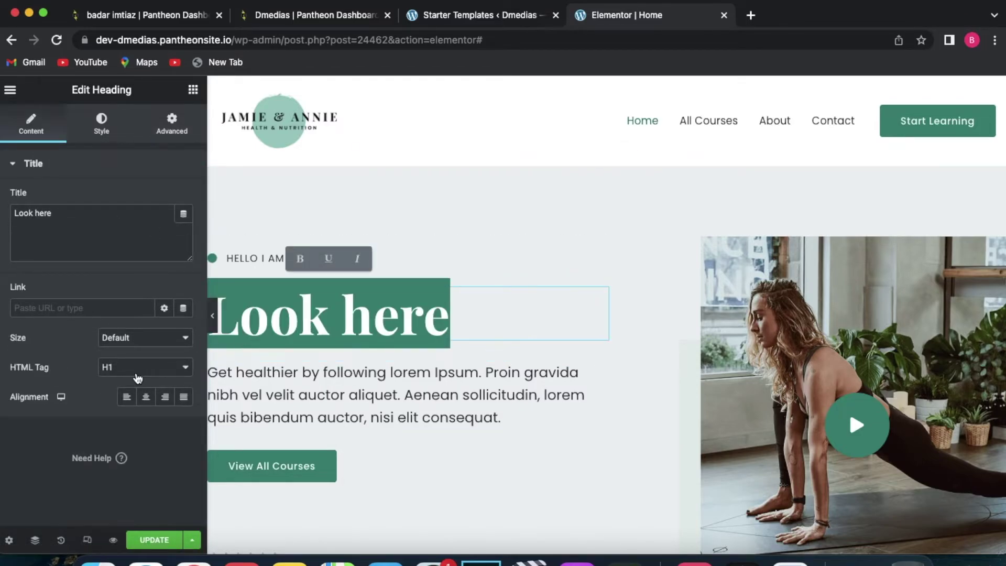
click(16, 167)
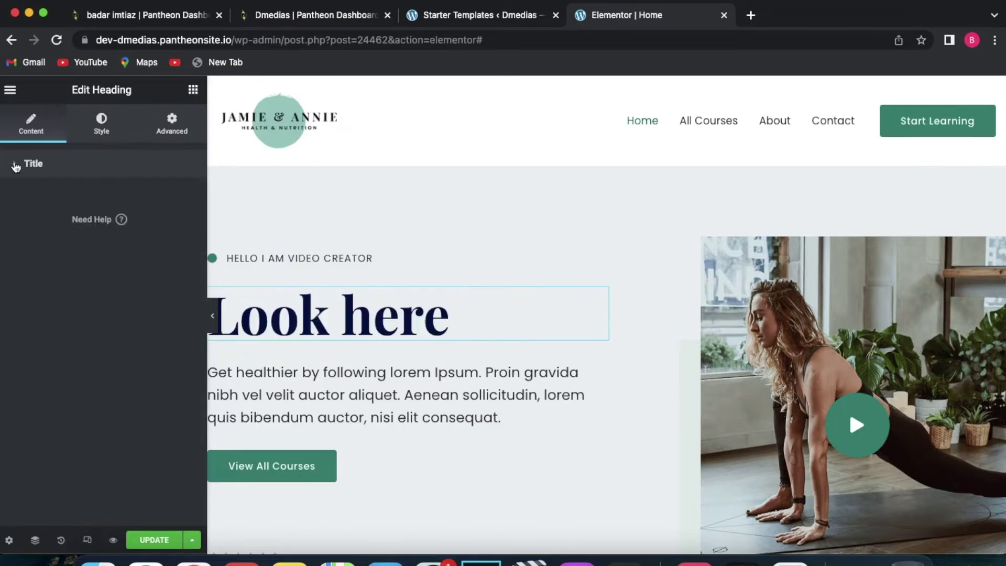
click(103, 132)
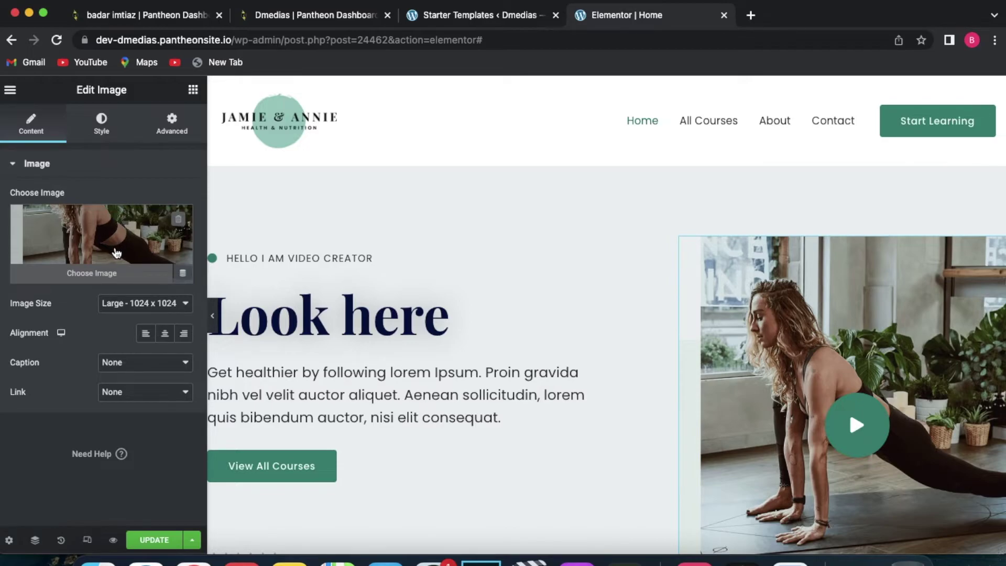
Replace the hero image with the running woman photo found by searching the free images for "exercise".
click(98, 276)
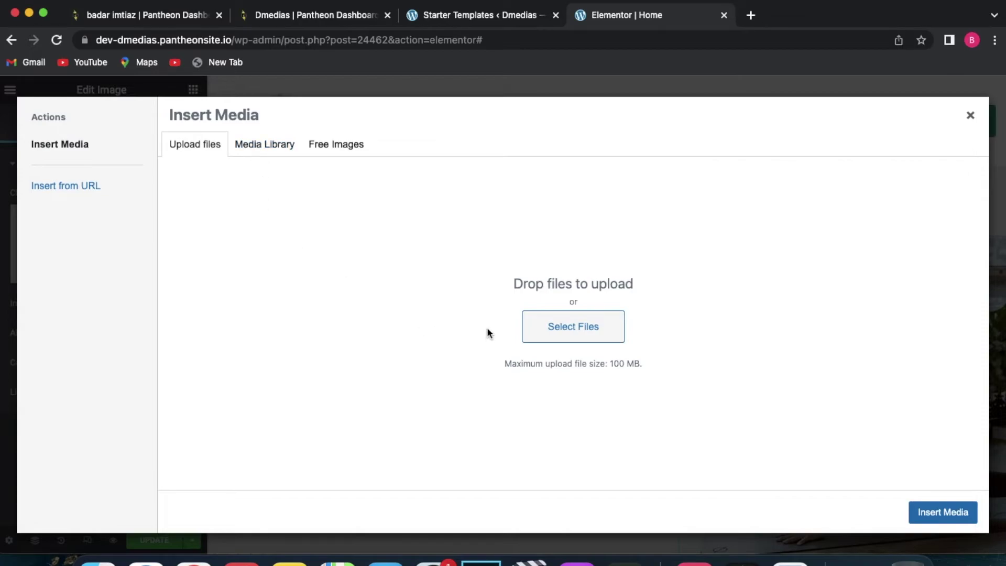
click(269, 150)
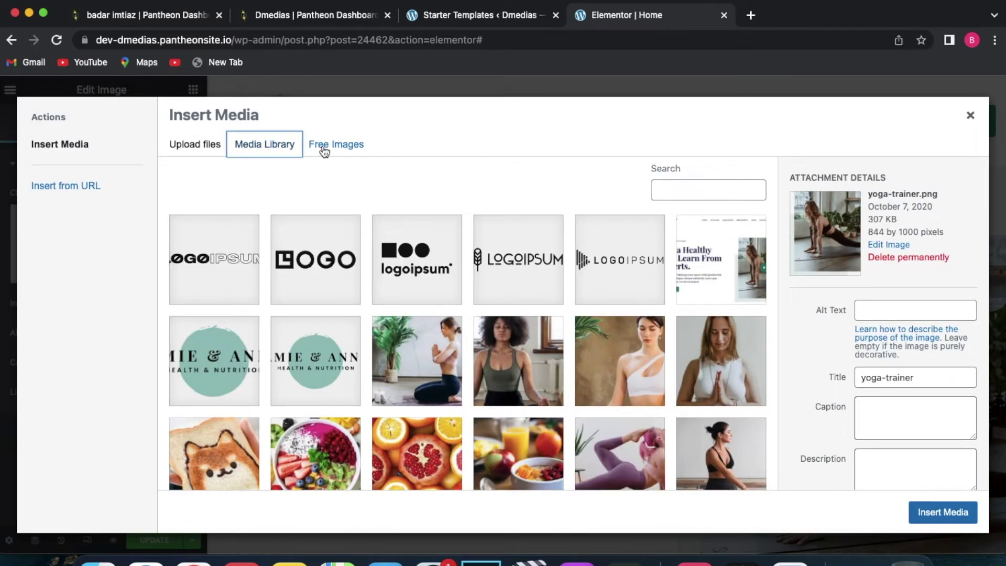
click(325, 150)
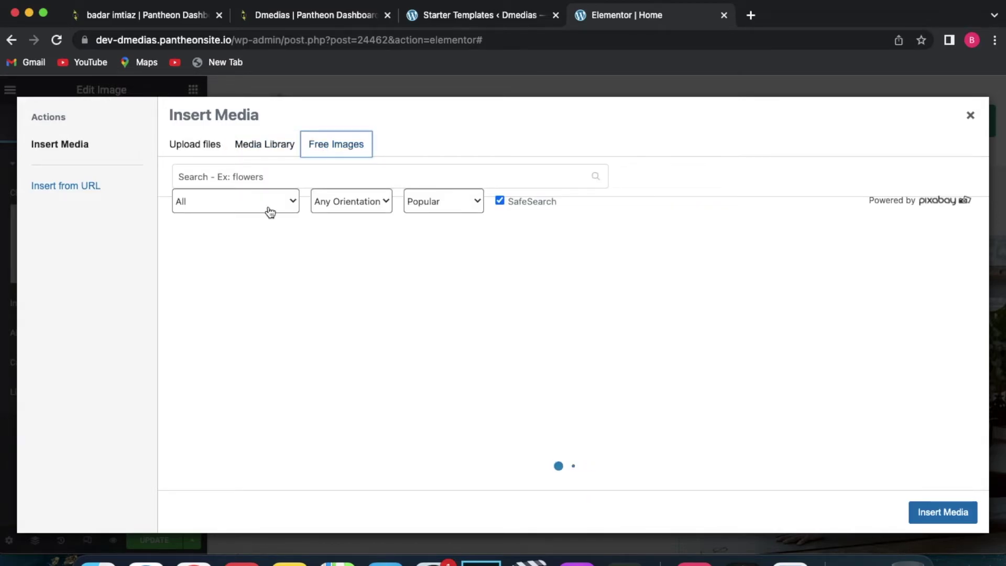
key(Tab)
text(exercise)
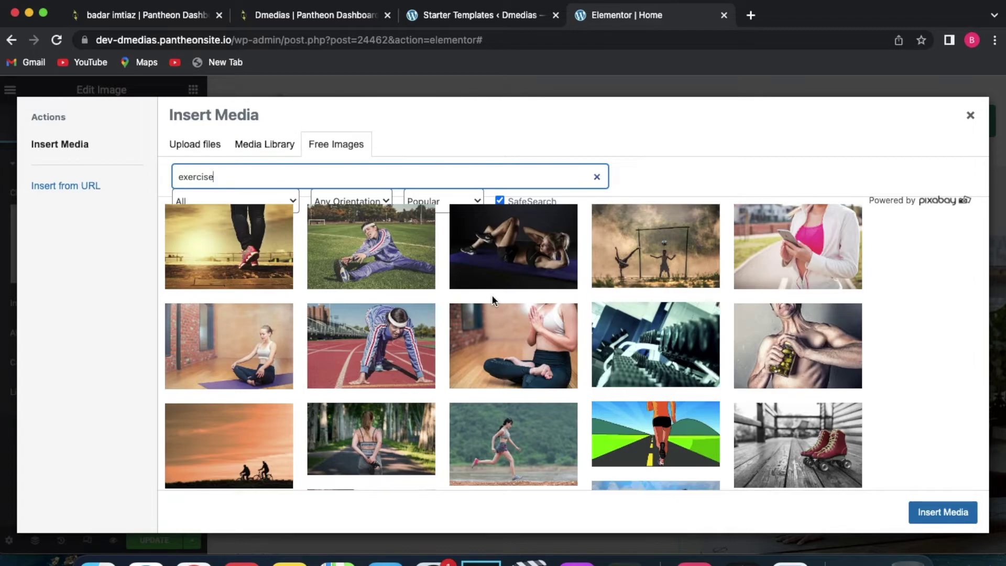
scroll(492, 298, down, 15)
scroll(461, 346, down, 5)
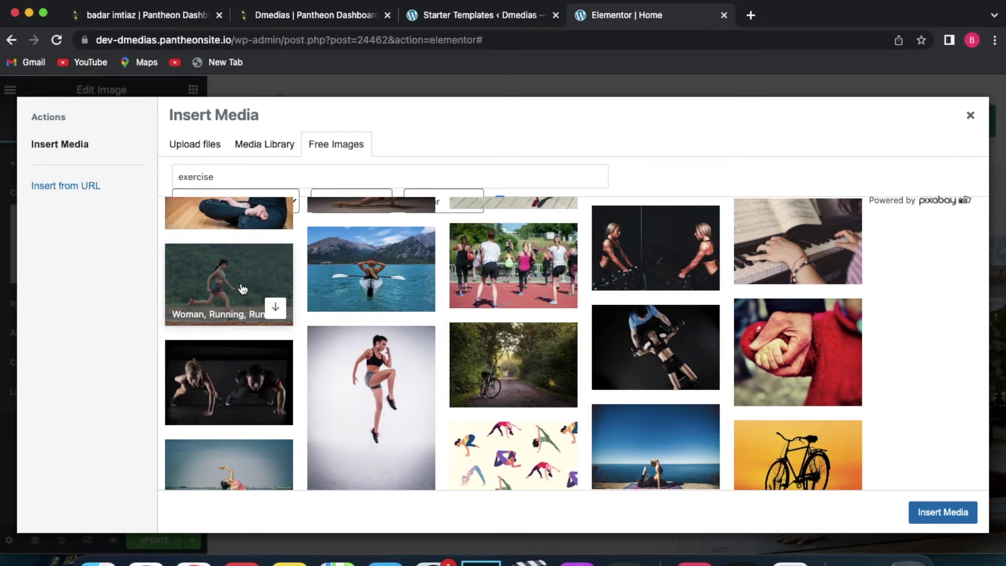
click(275, 307)
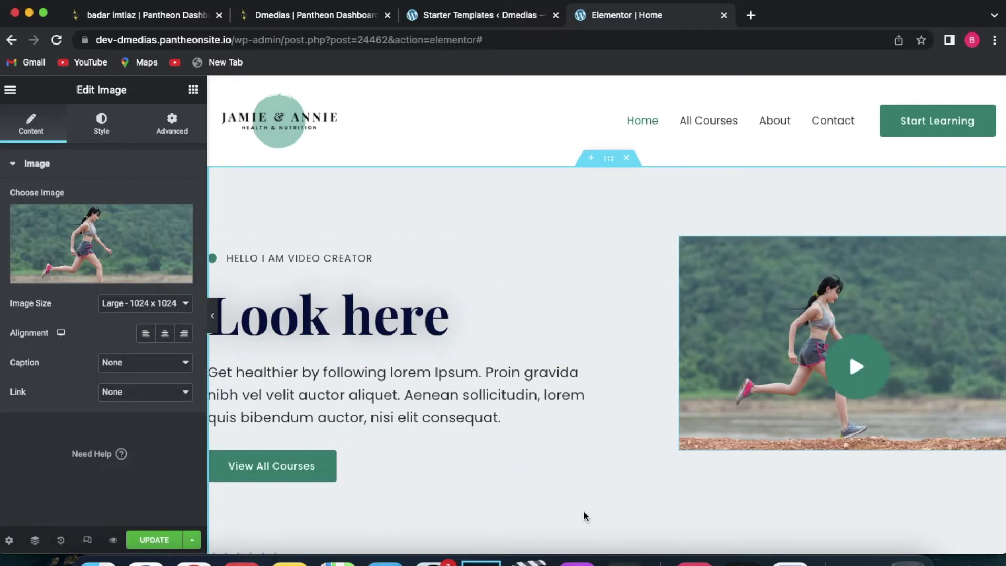
Set the hero image's size to Medium Large - 768 x 0.
scroll(586, 517, down, 1)
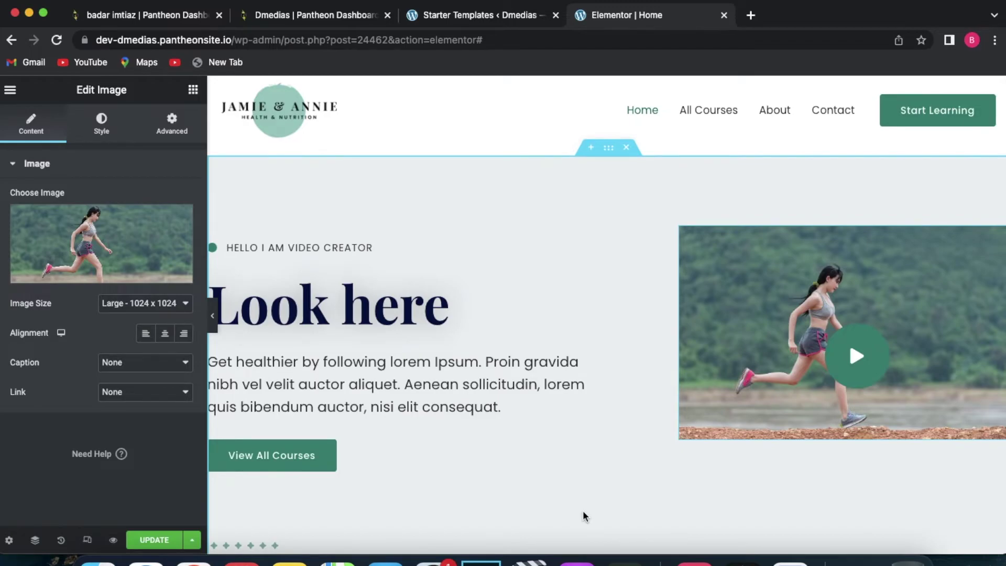
click(143, 302)
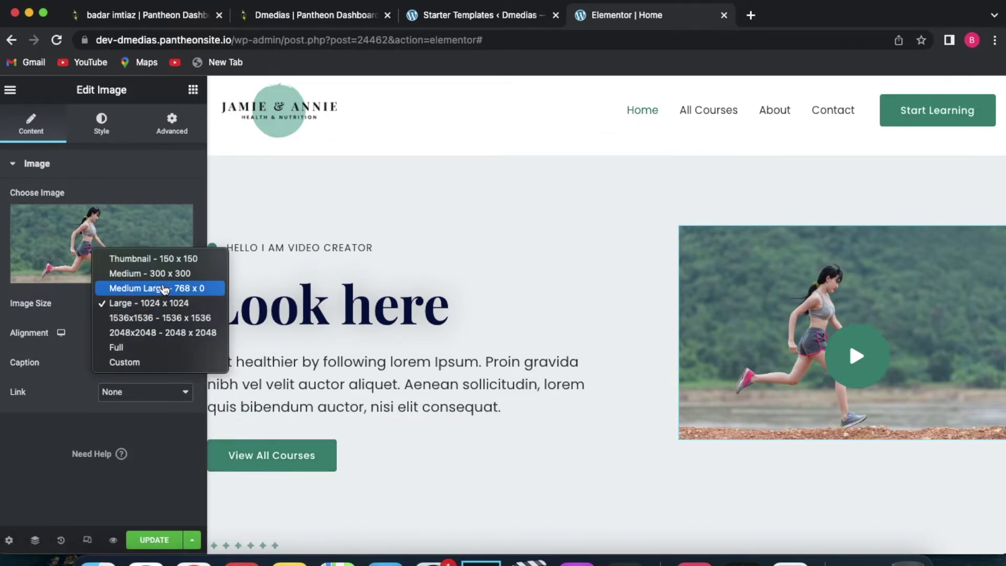
click(164, 289)
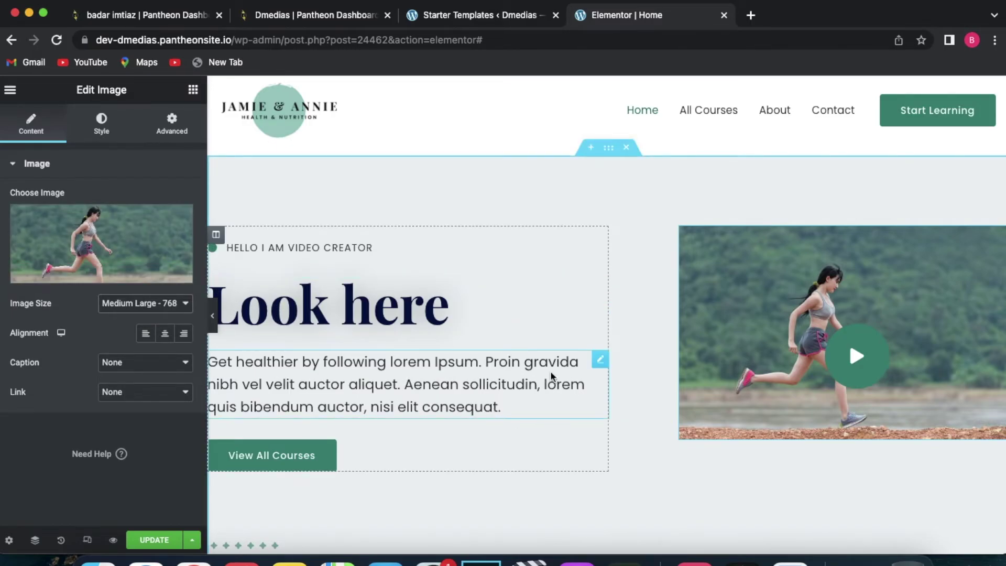
Delete the inner section holding the two trainer profiles under "The Trainers".
scroll(510, 397, down, 3)
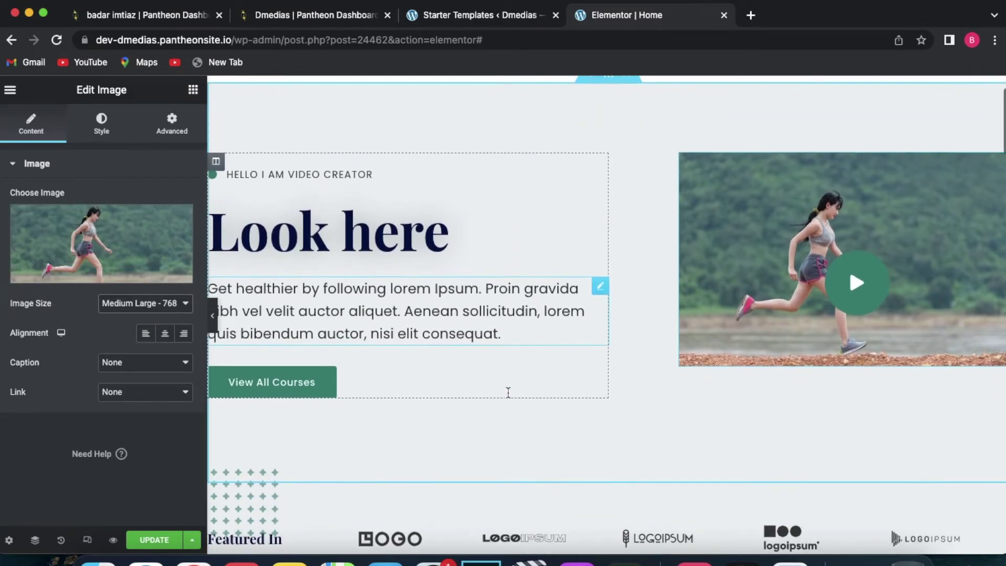
scroll(508, 395, down, 2)
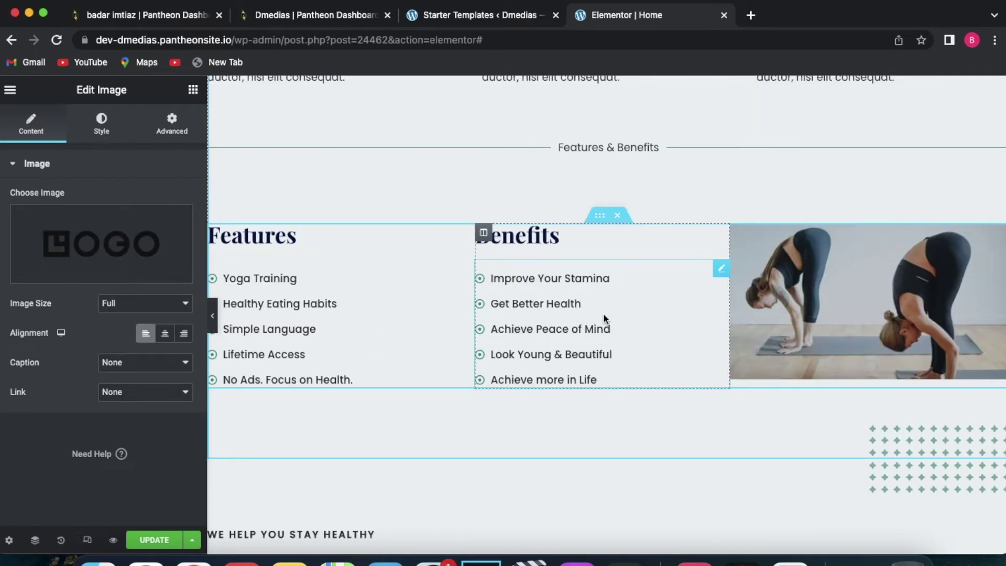
scroll(657, 323, down, 5)
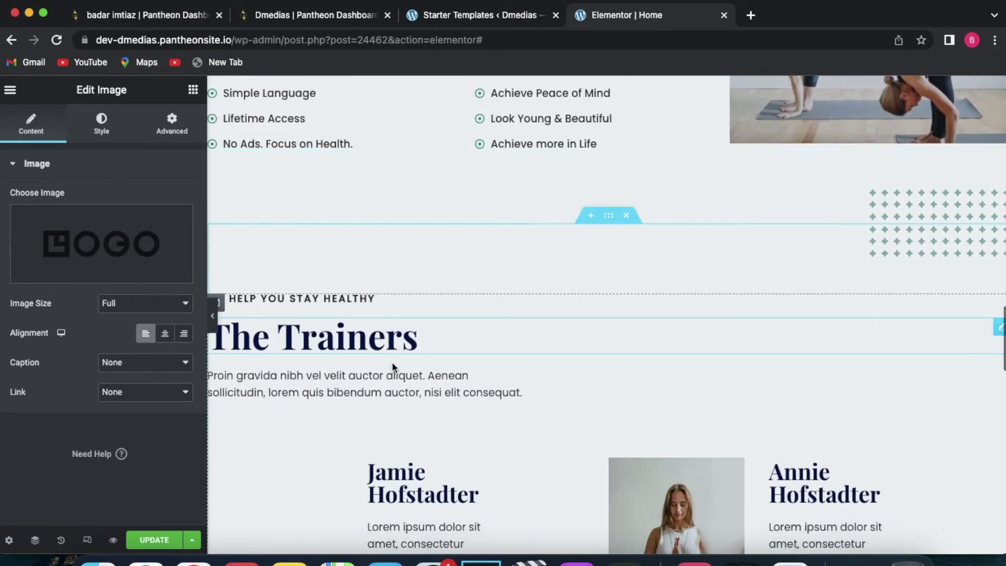
scroll(414, 367, down, 1)
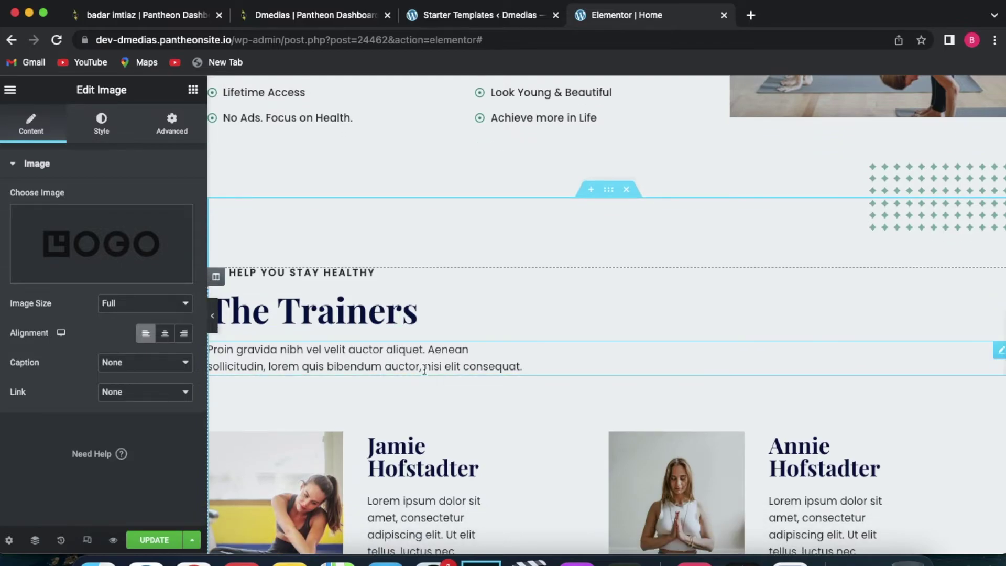
scroll(424, 366, down, 2)
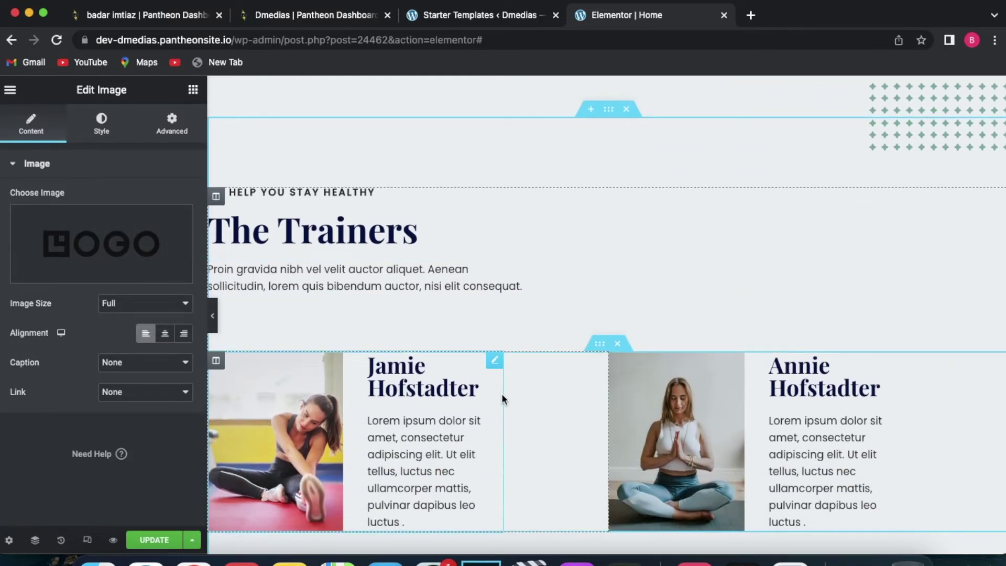
click(618, 345)
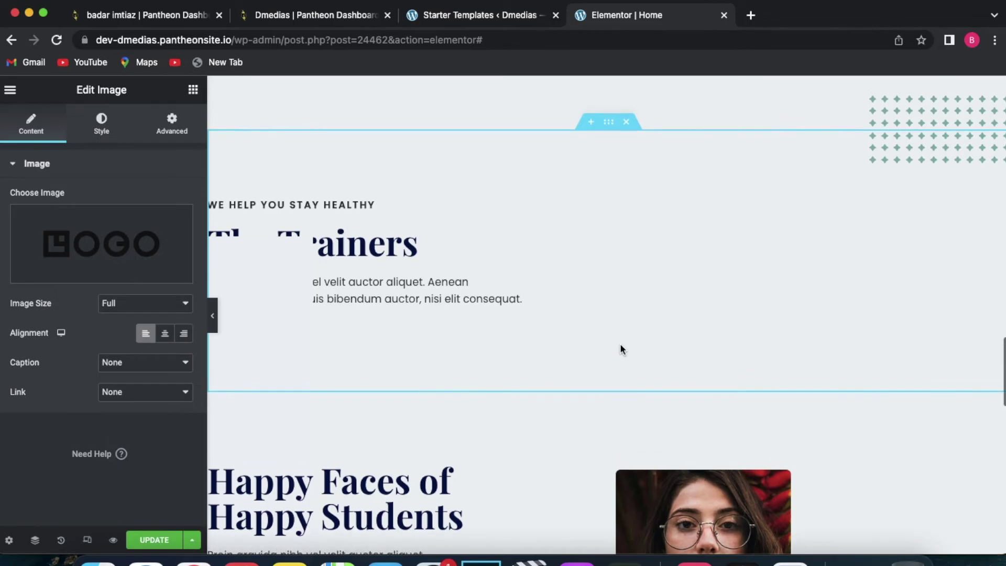
Add a new single-column section at the end of the home page, below the student testimonials.
scroll(622, 350, down, 10)
click(576, 322)
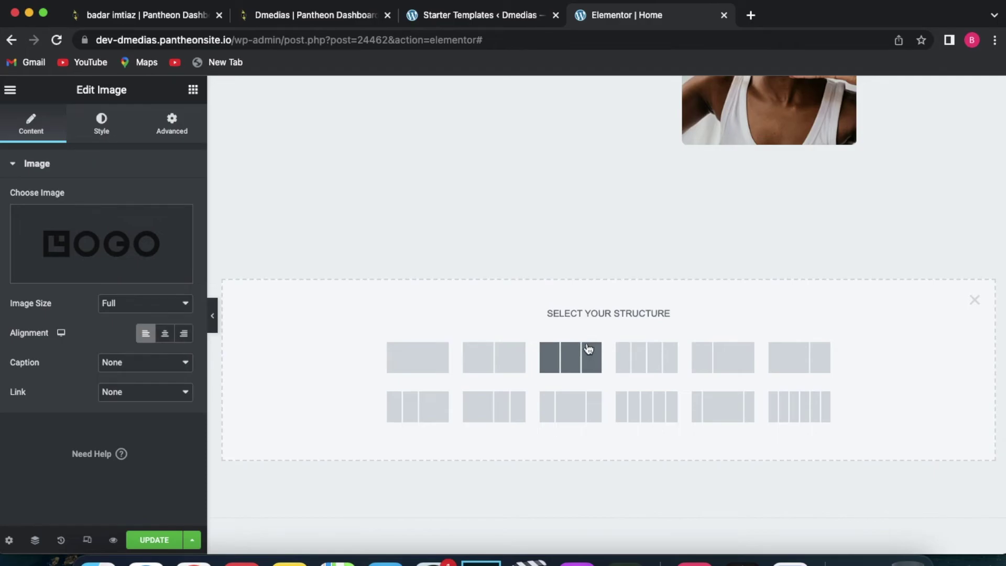
click(427, 356)
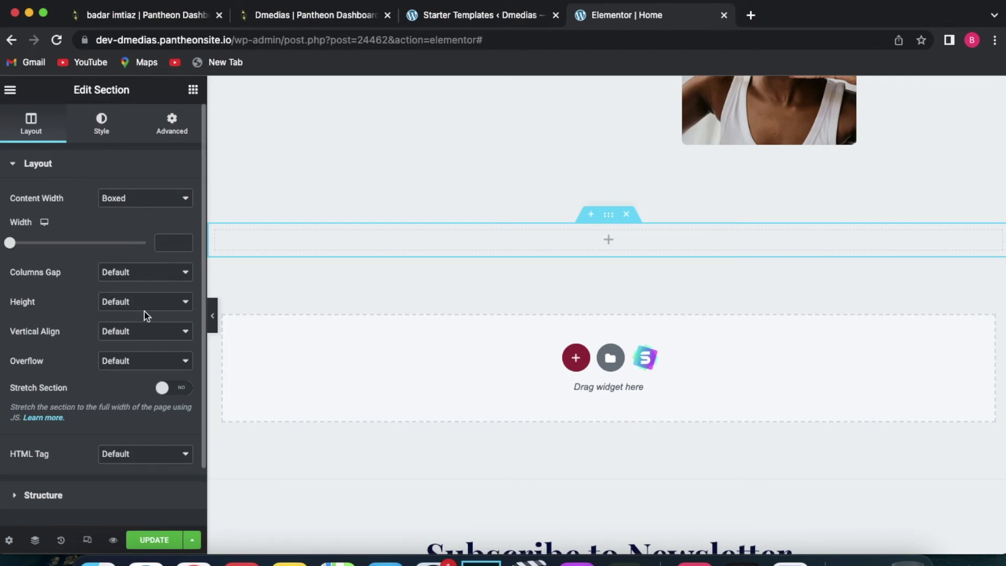
Place a Video widget in the new single-column section and return to the hero area.
click(193, 89)
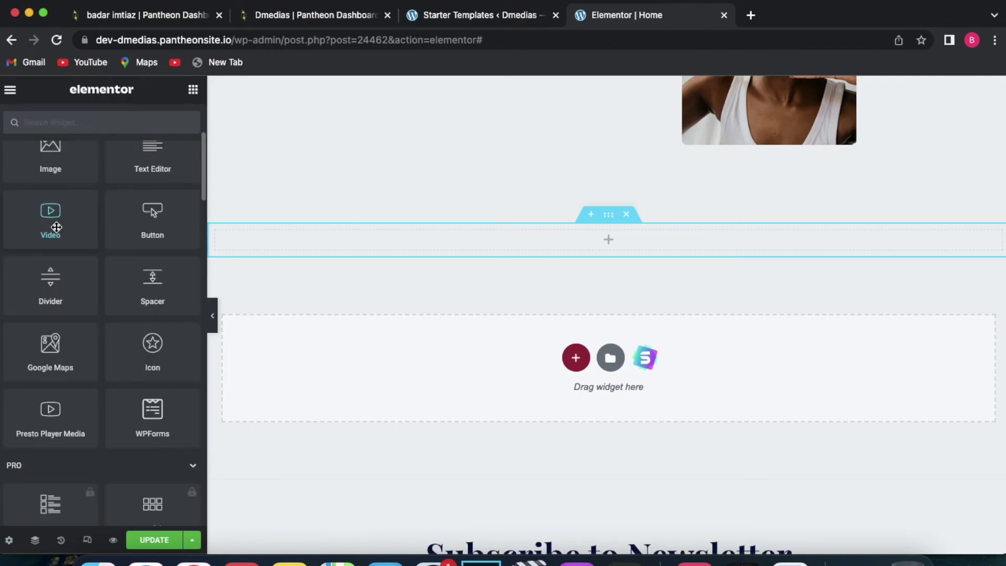
drag(56, 227, 620, 240)
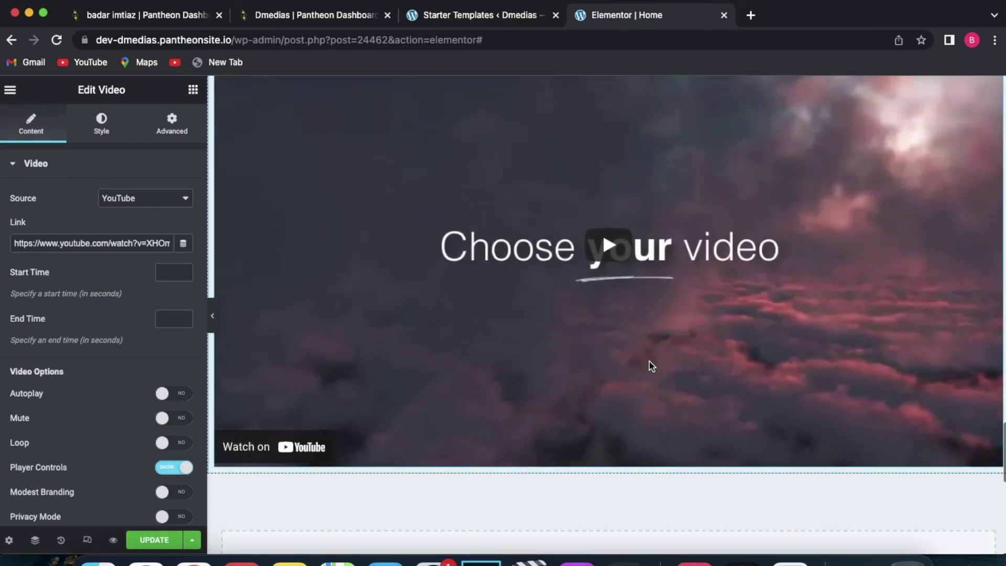
scroll(652, 365, up, 10)
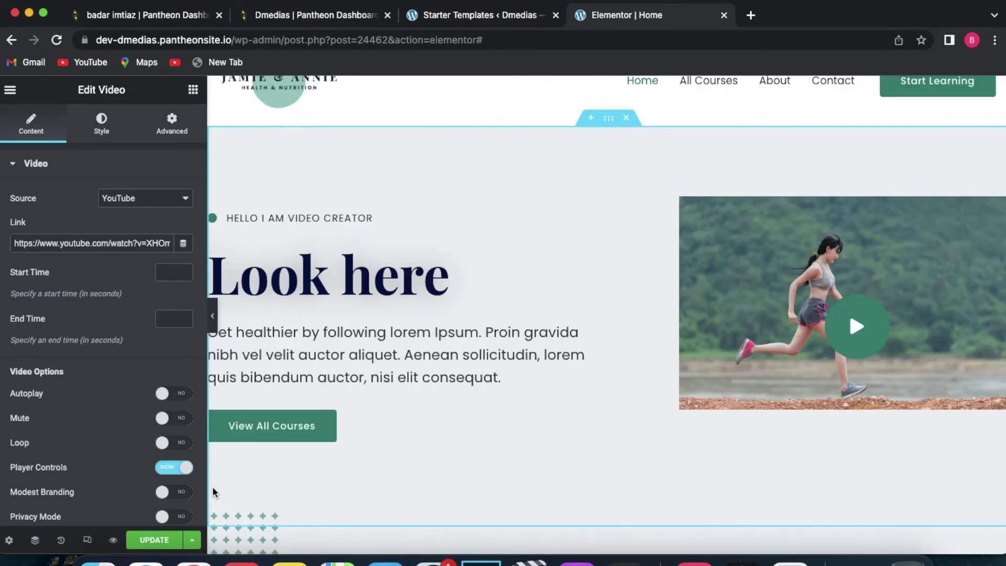
Update the home page with the saved edits and open its preview in a new browser tab.
click(153, 541)
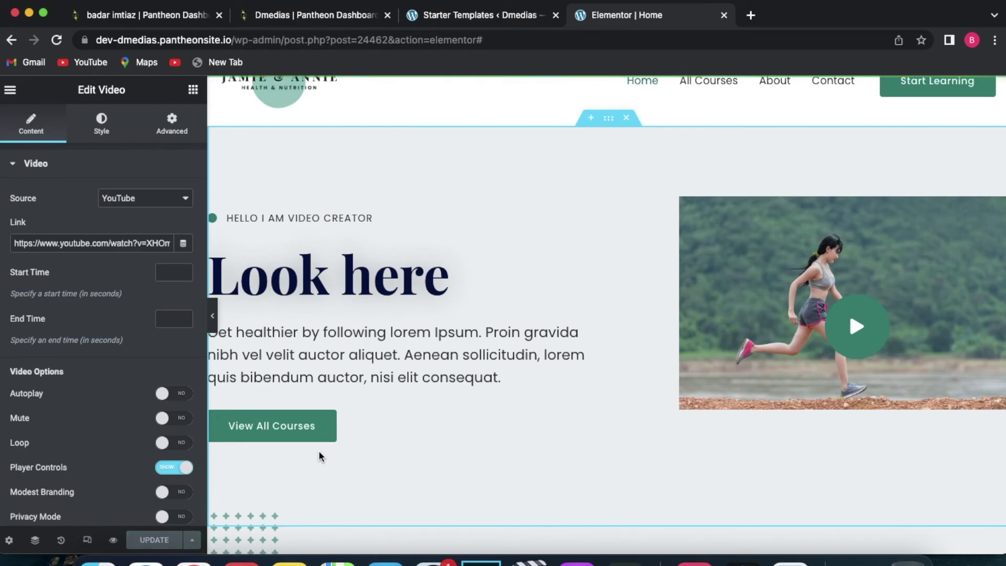
scroll(120, 508, down, 5)
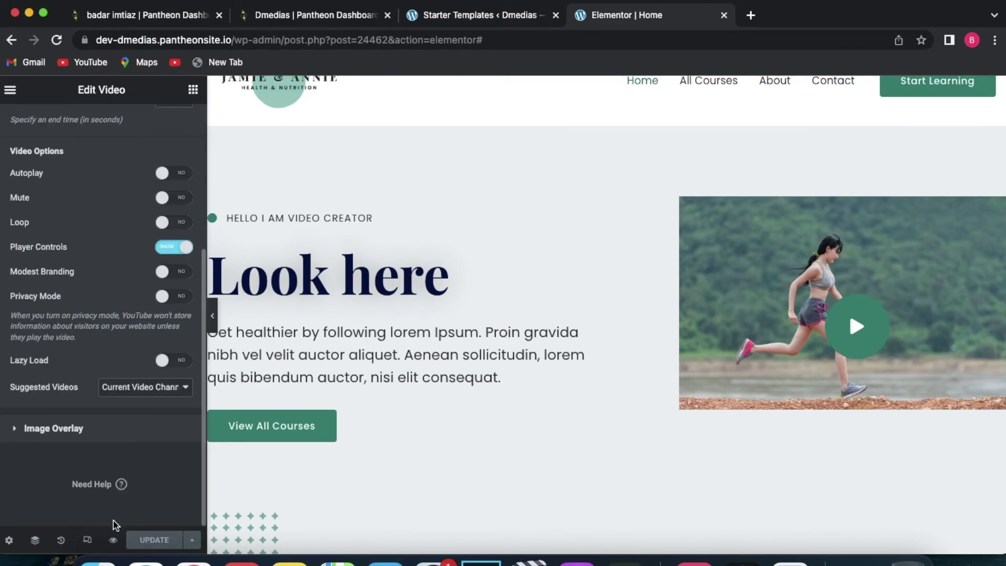
click(114, 540)
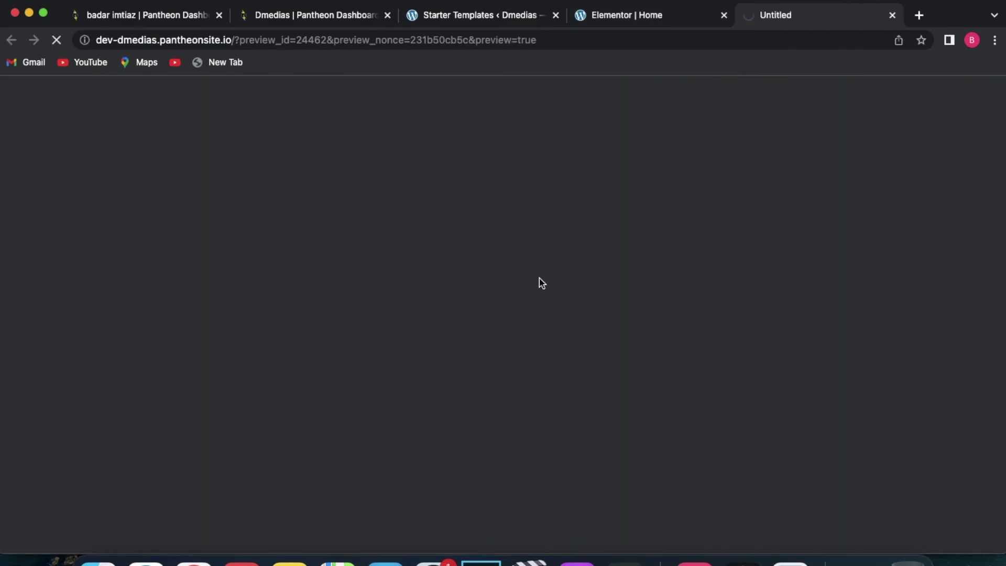
Review the previewed home page from the hero through the featured logos, ratings and course sections down to The Trainers.
scroll(668, 180, down, 9)
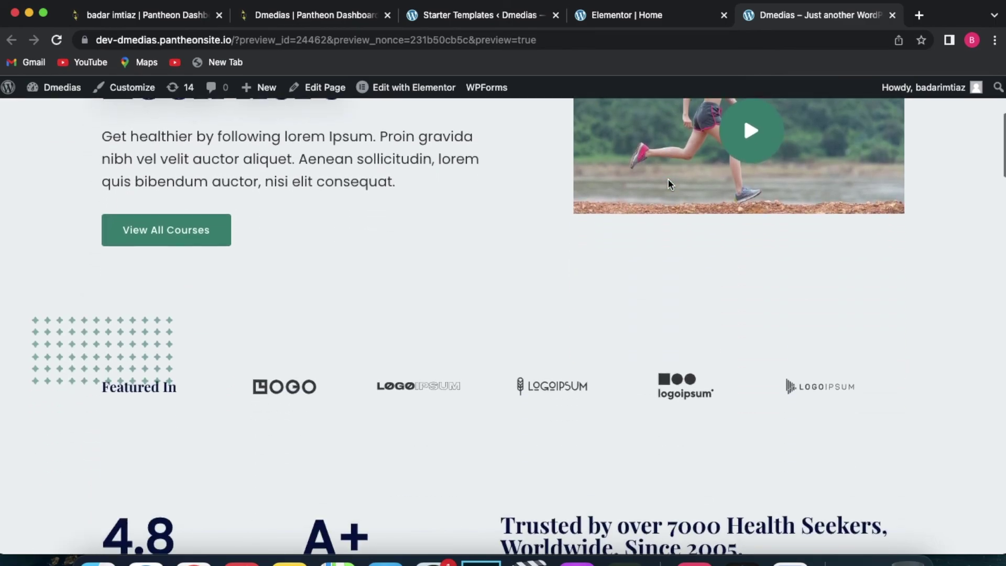
scroll(669, 180, down, 12)
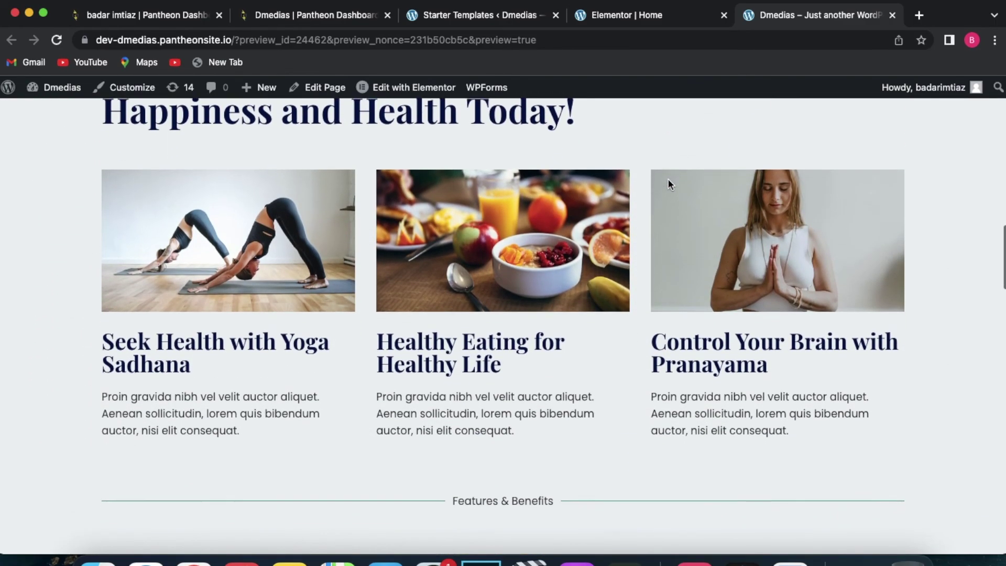
scroll(668, 184, down, 10)
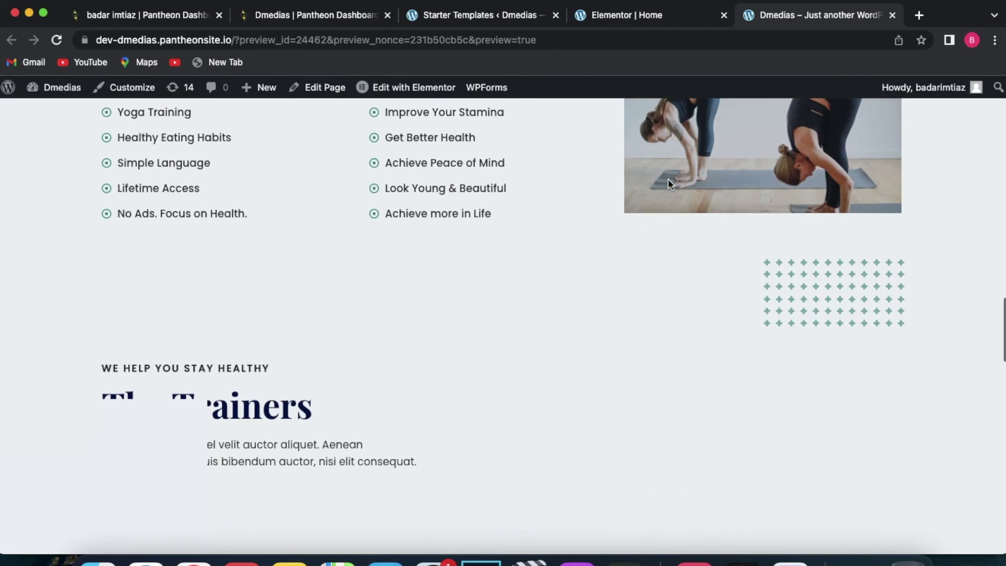
scroll(668, 184, up, 6)
scroll(668, 181, up, 20)
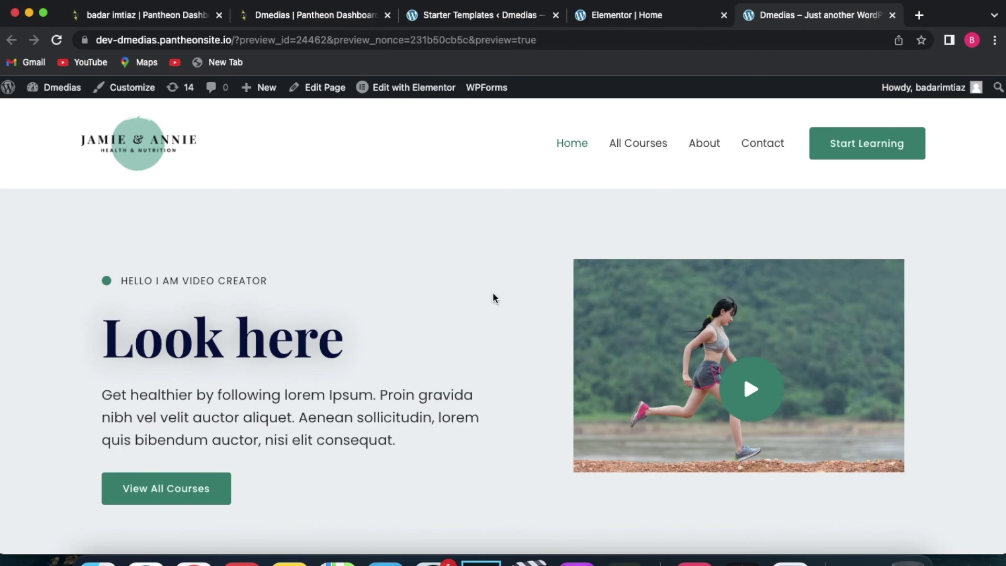
scroll(493, 298, down, 4)
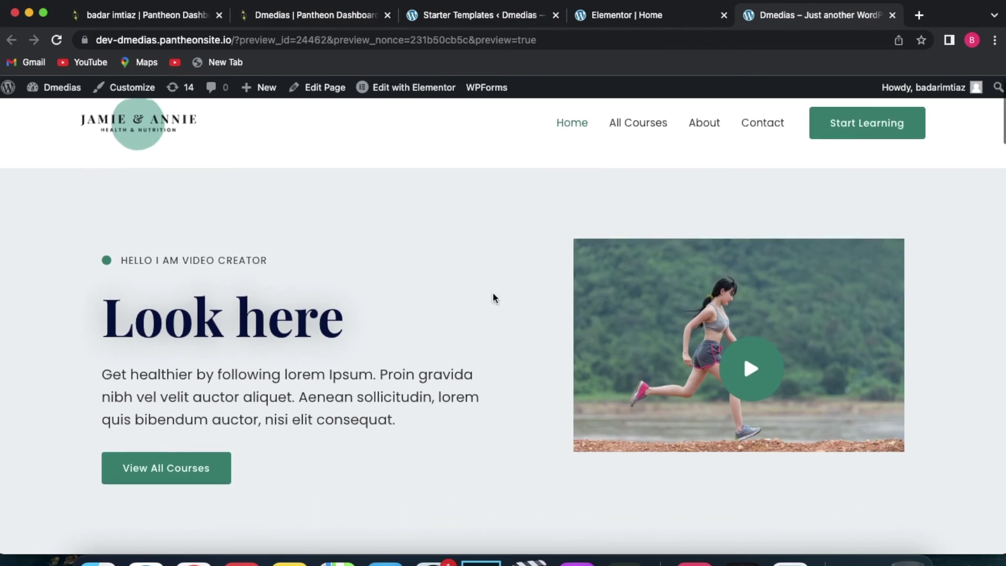
scroll(493, 297, down, 1)
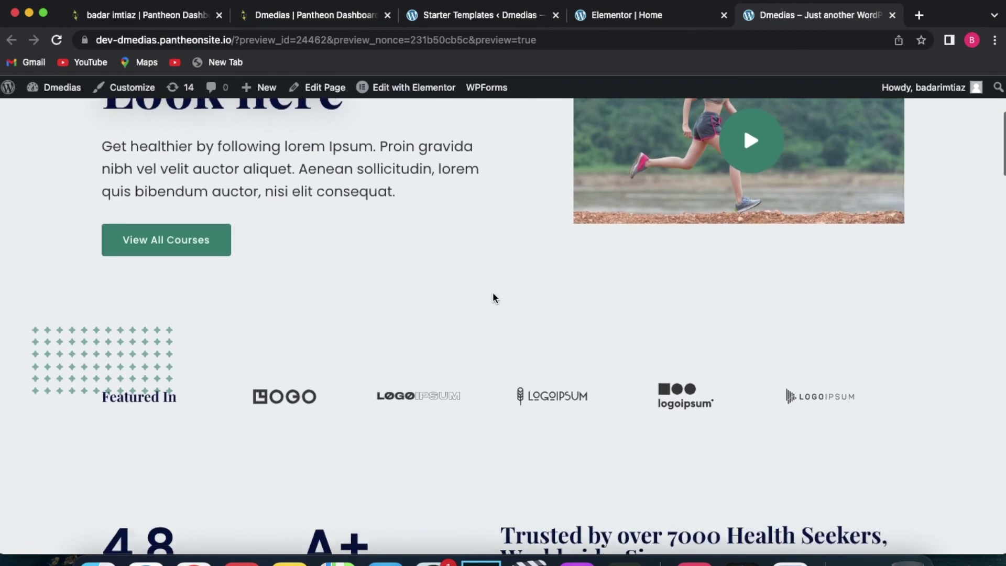
scroll(493, 298, down, 2)
scroll(493, 297, down, 4)
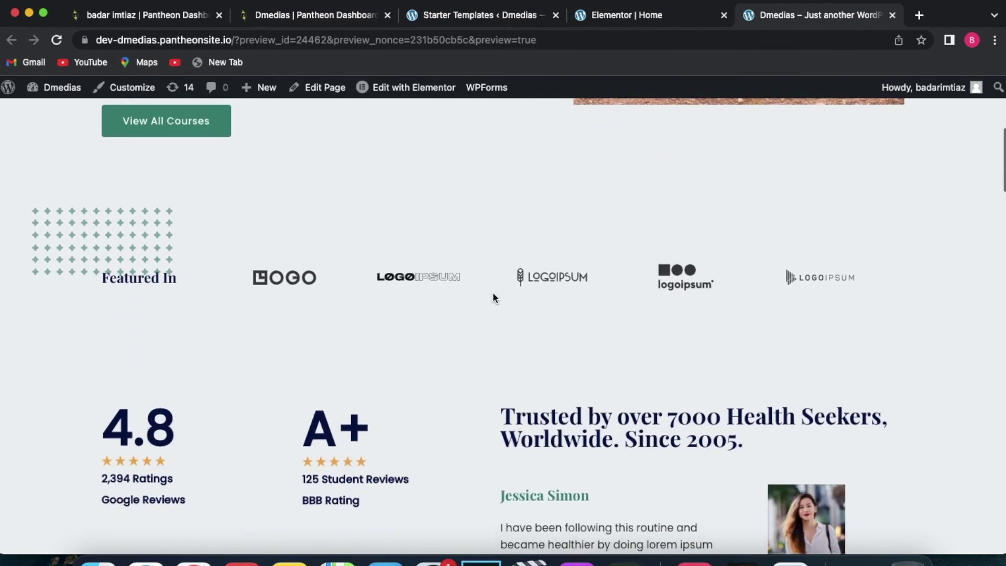
scroll(494, 297, down, 2)
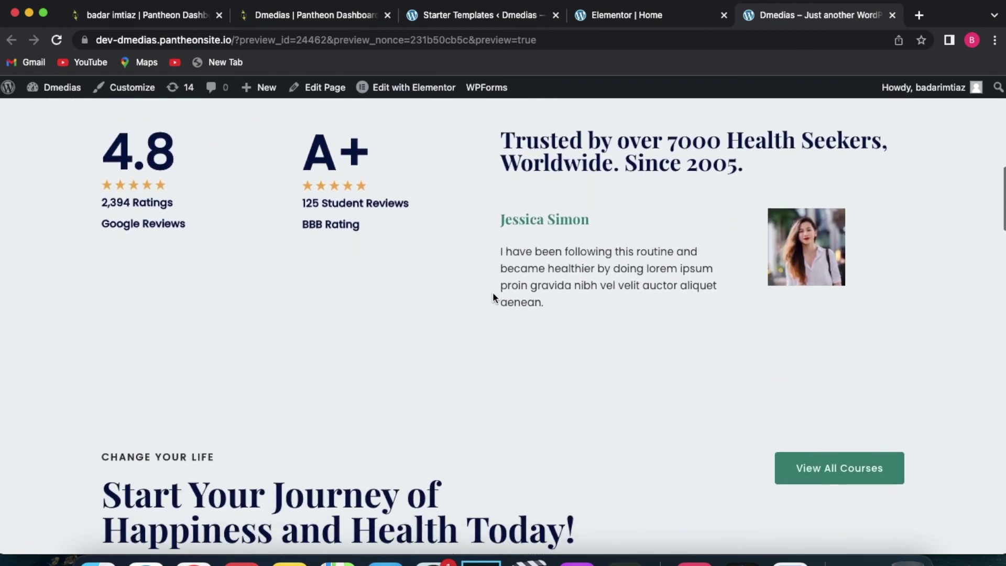